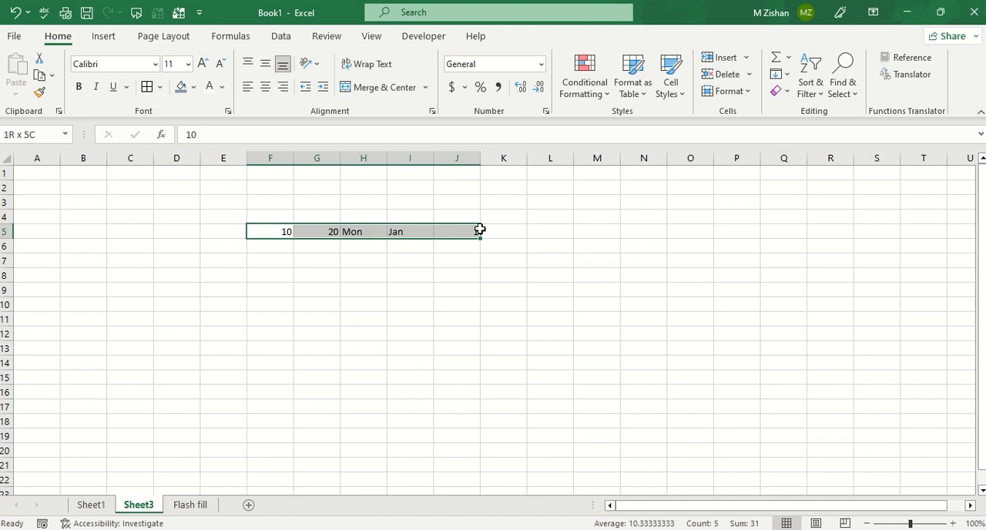
Apply borders and bold formatting to the row of starting values in F5:J5.
{"action": "left_click", "coordinate": [146, 86]}
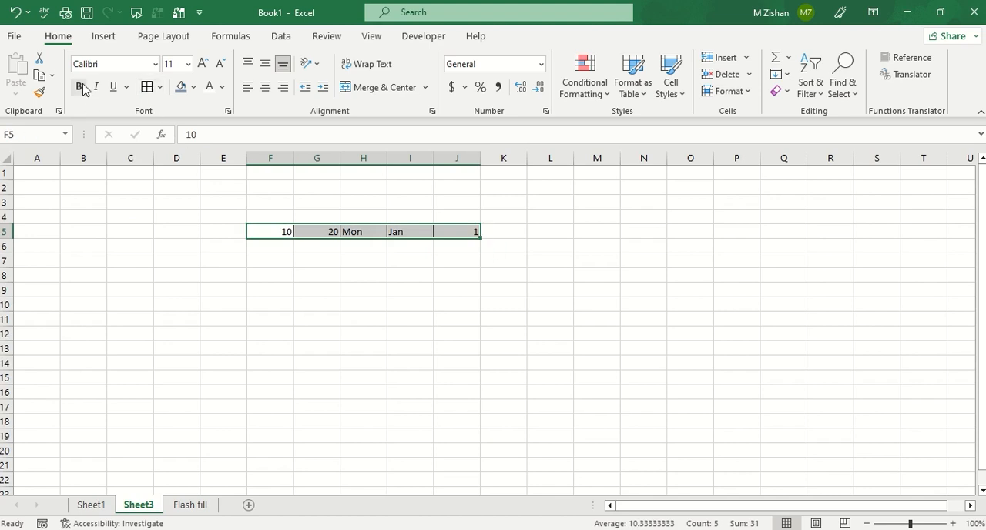
{"action": "left_click", "coordinate": [78, 86]}
{"action": "left_click", "coordinate": [422, 319]}
Copy the value 10 from F5 down to F13 with AutoFill and show the fill options.
{"action": "left_click", "coordinate": [275, 232]}
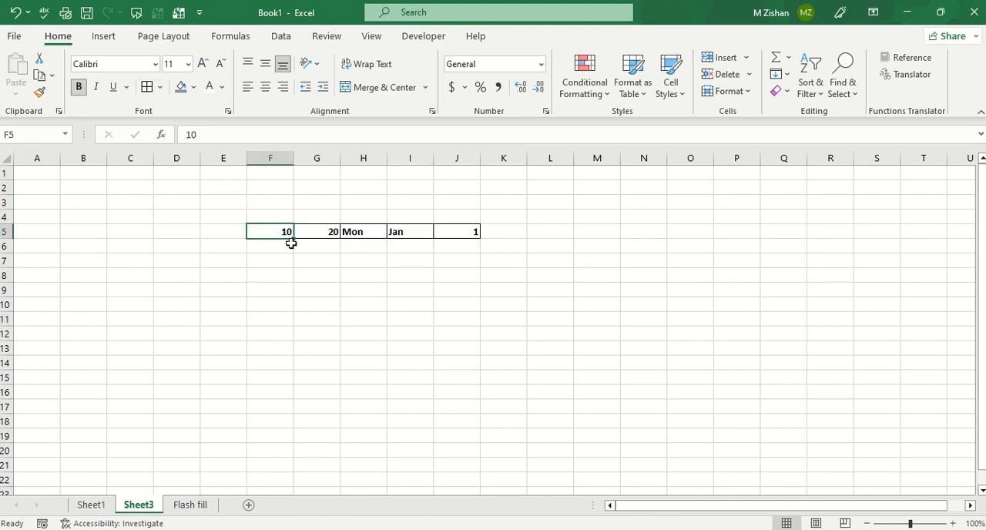
{"action": "left_click_drag", "start_coordinate": [289, 245], "coordinate": [278, 354]}
{"action": "left_click", "coordinate": [277, 229]}
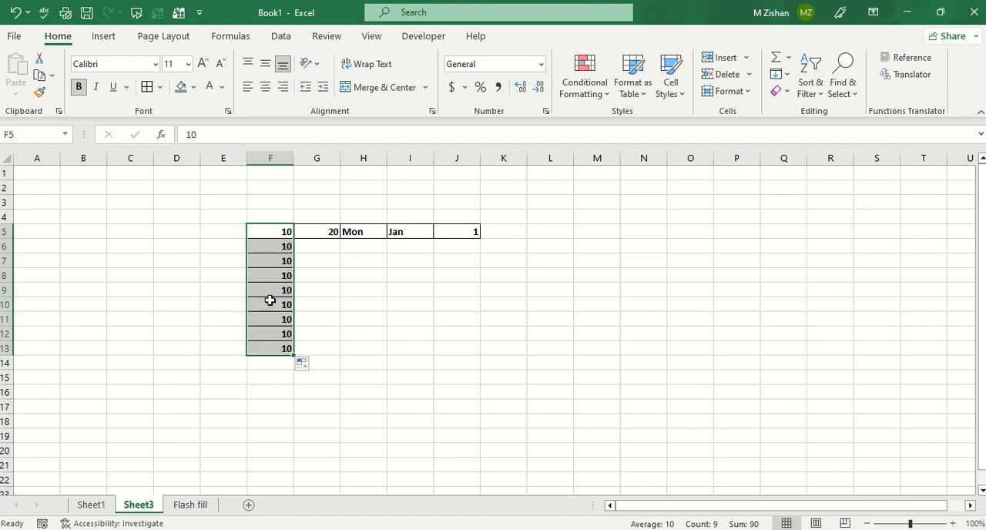
{"action": "left_click", "coordinate": [312, 369]}
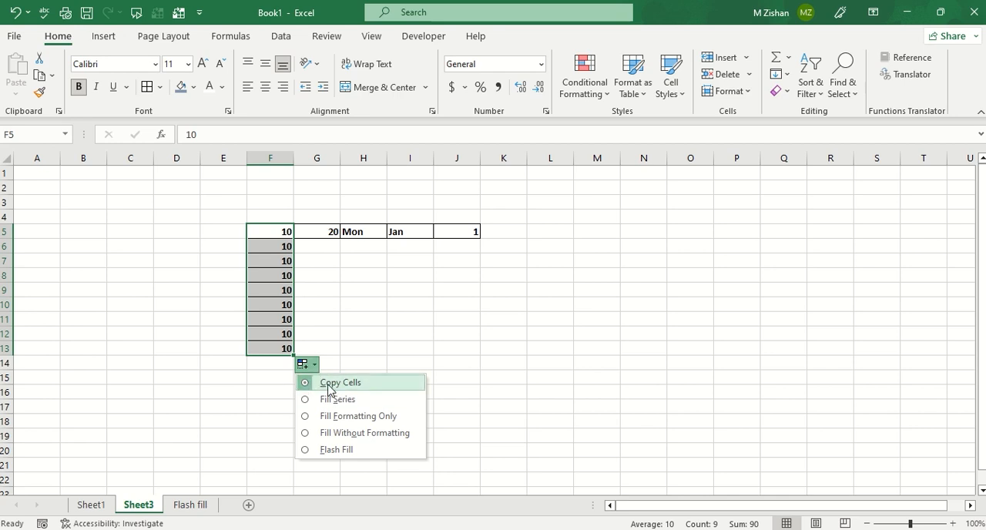
Enter 30 in G6 and extend the series from G5:G6 down to G13.
{"action": "left_click", "coordinate": [330, 233]}
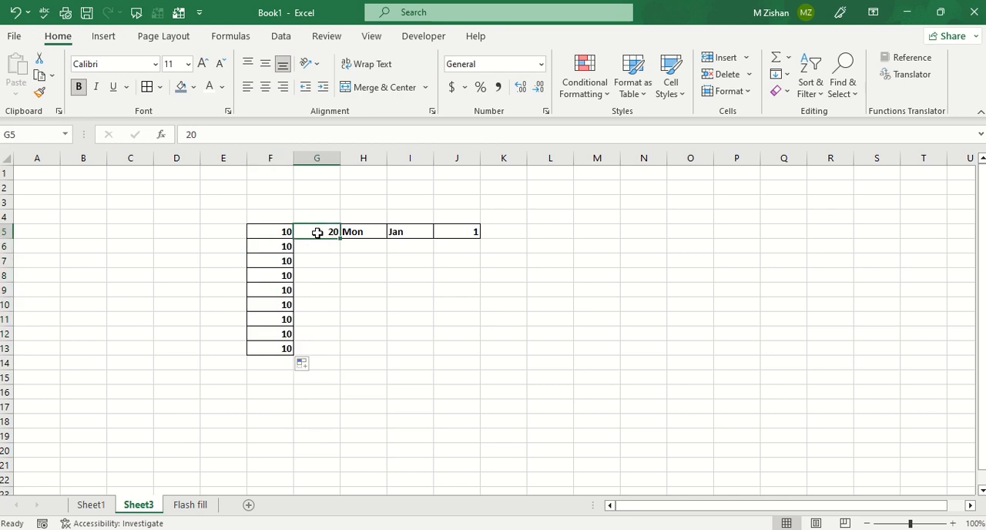
{"action": "left_click", "coordinate": [318, 245]}
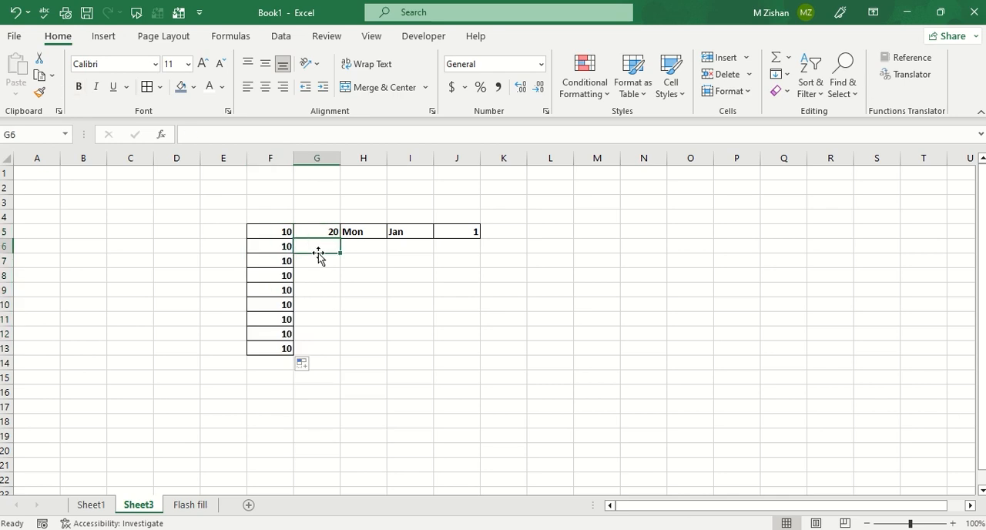
{"action": "type", "text": "30"}
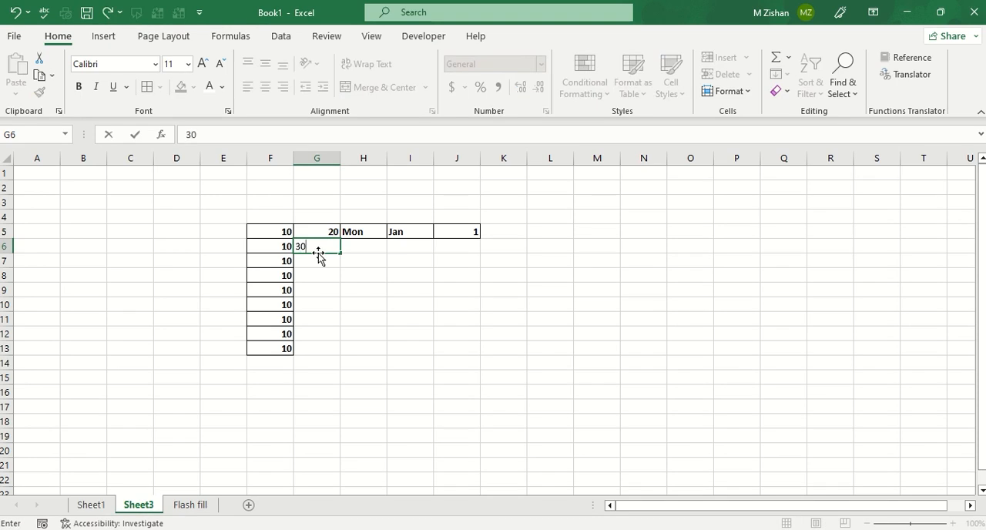
{"action": "key", "text": "Return"}
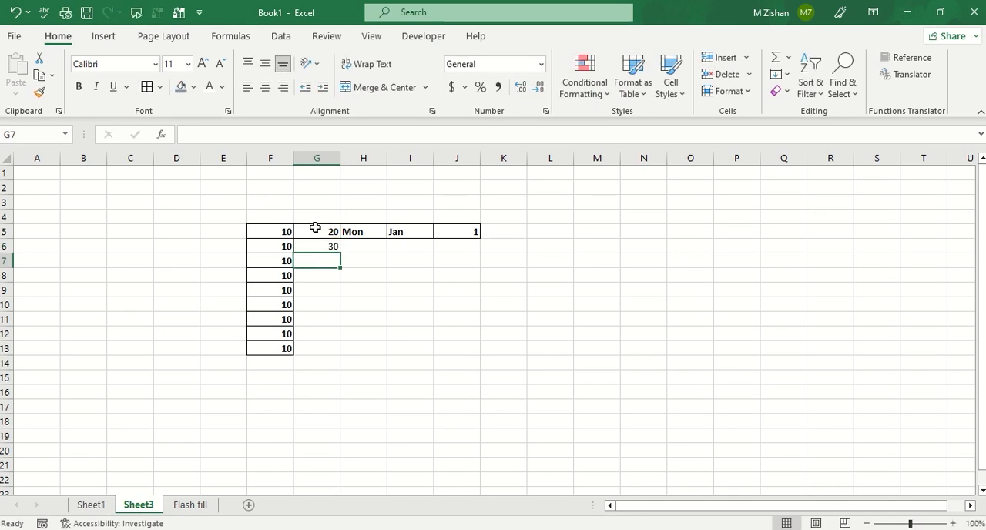
{"action": "left_click", "coordinate": [317, 231]}
{"action": "left_click_drag", "start_coordinate": [318, 231], "coordinate": [341, 349]}
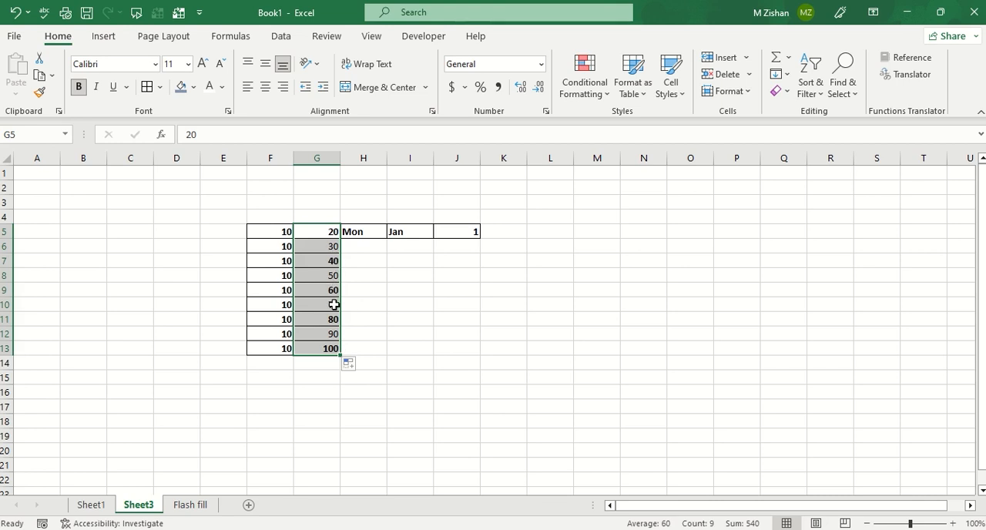
{"action": "left_click", "coordinate": [346, 279]}
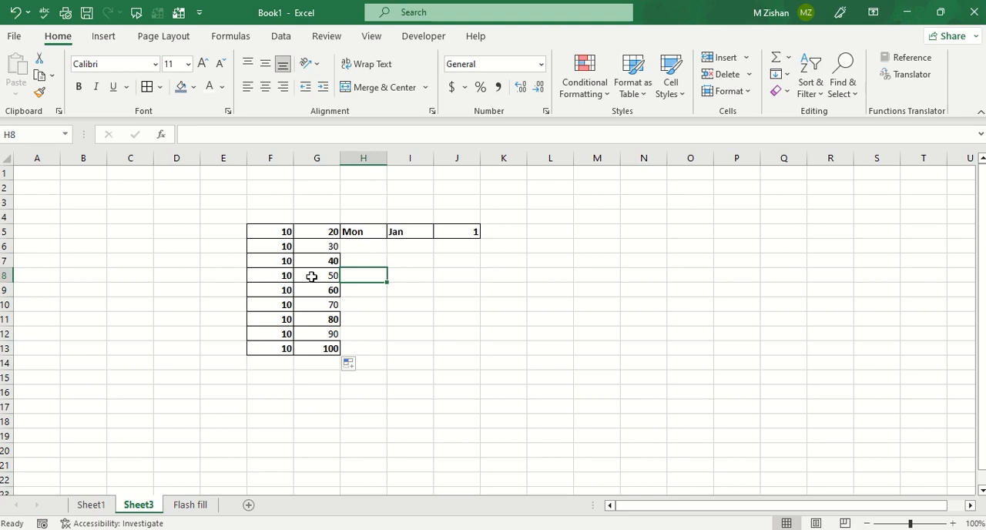
{"action": "left_click", "coordinate": [349, 363]}
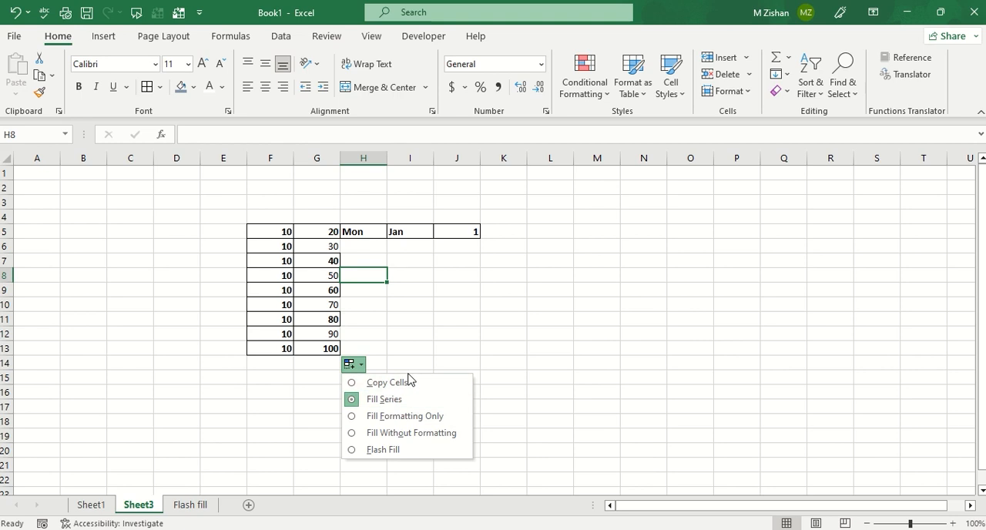
{"action": "left_click", "coordinate": [378, 318]}
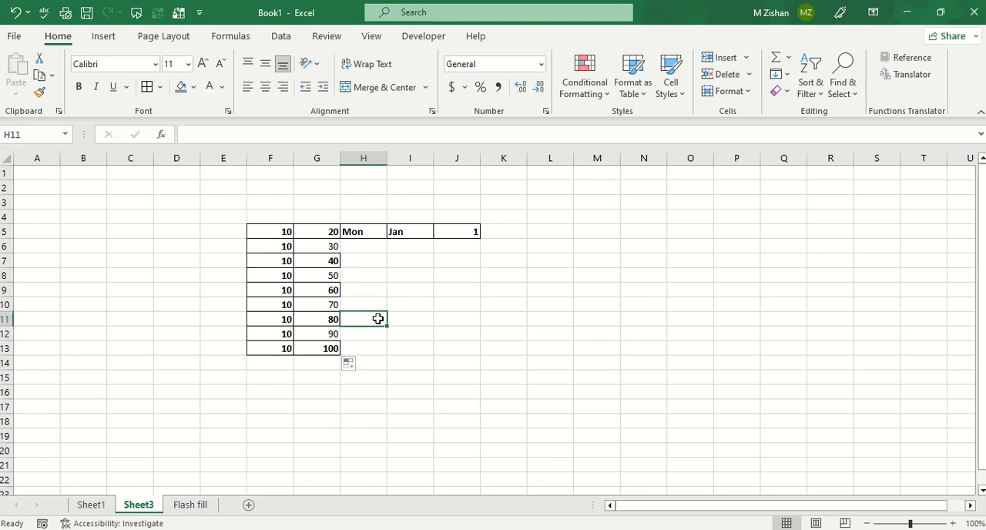
Set G6 to 40 and extend the series from G5:G6 down to G13.
{"action": "left_click", "coordinate": [324, 243]}
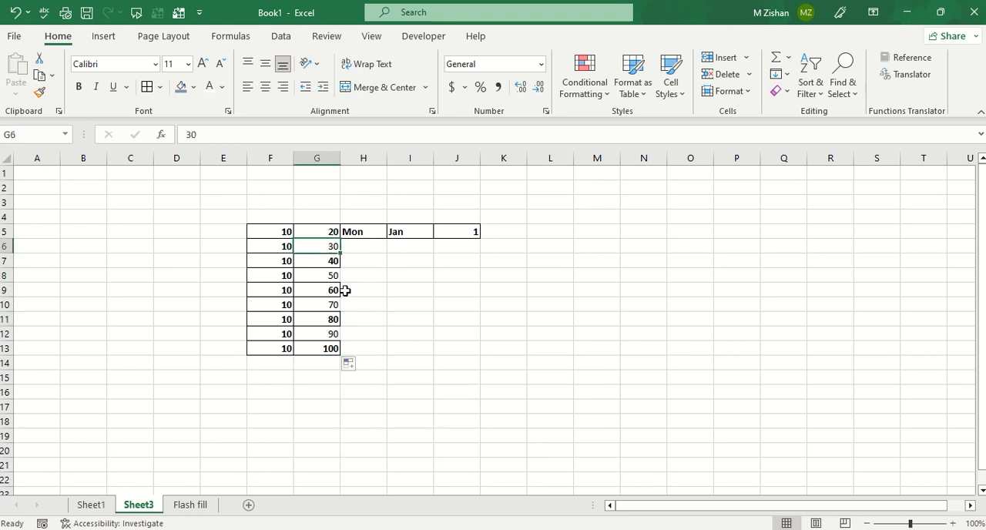
{"action": "type", "text": "4"}
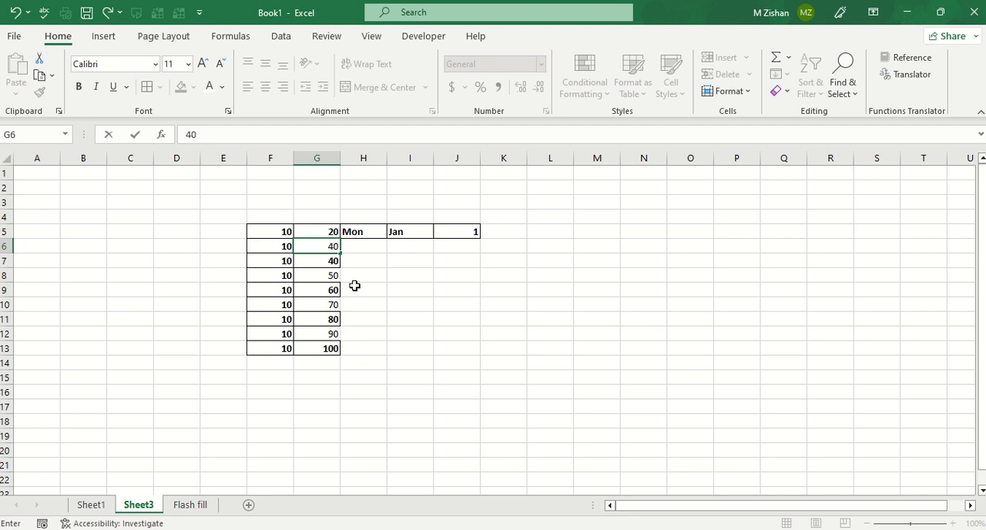
{"action": "left_click", "coordinate": [355, 288]}
{"action": "left_click_drag", "start_coordinate": [319, 228], "coordinate": [315, 247]}
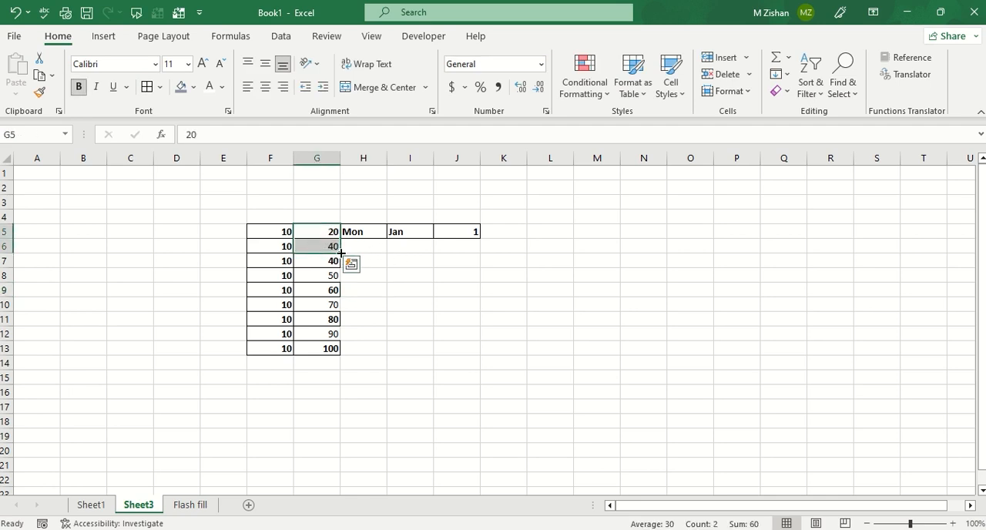
{"action": "left_click_drag", "start_coordinate": [340, 254], "coordinate": [339, 351]}
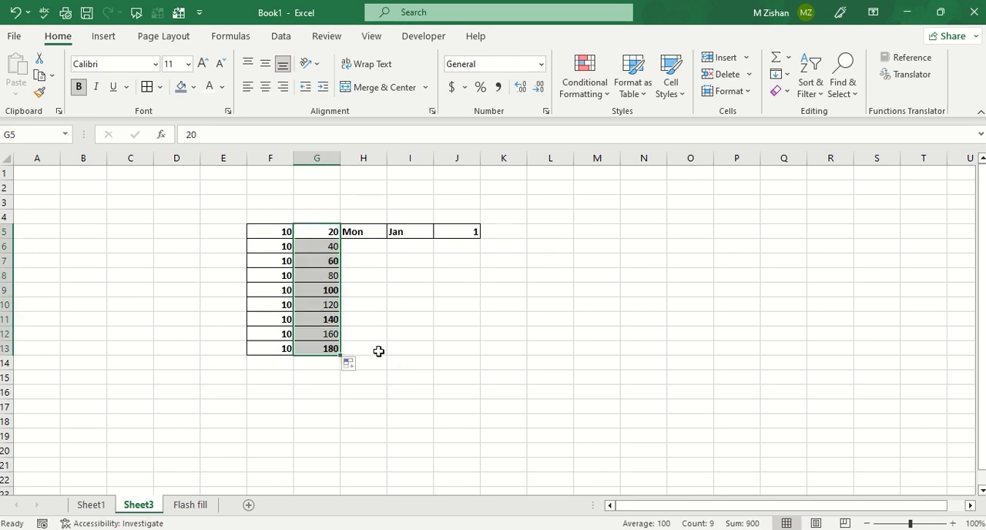
{"action": "left_click", "coordinate": [319, 233]}
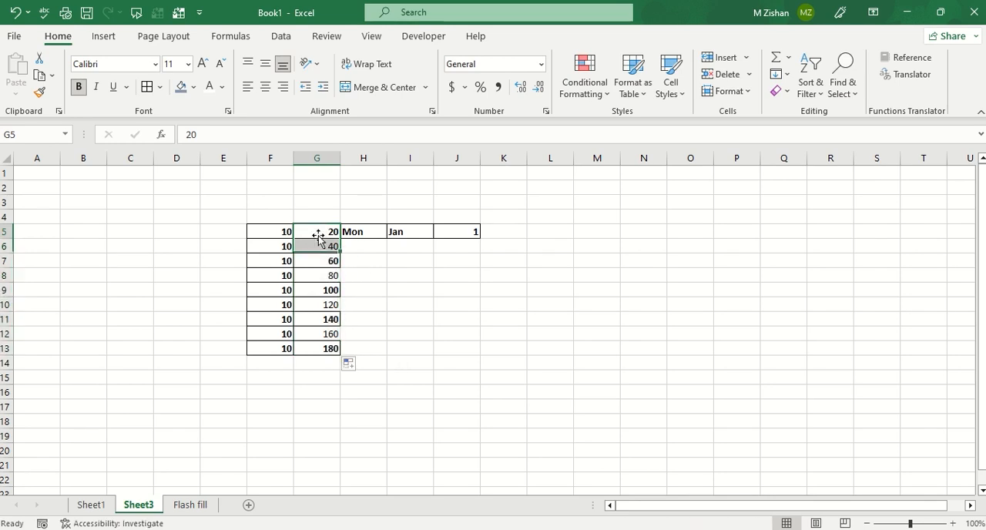
{"action": "left_click", "coordinate": [312, 246]}
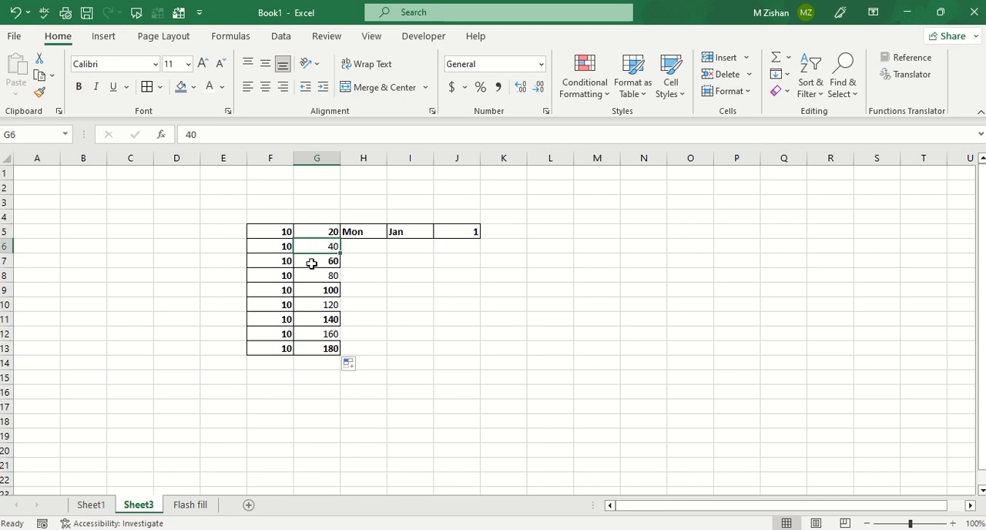
{"action": "left_click", "coordinate": [311, 263]}
{"action": "left_click", "coordinate": [313, 280]}
{"action": "left_click", "coordinate": [315, 288]}
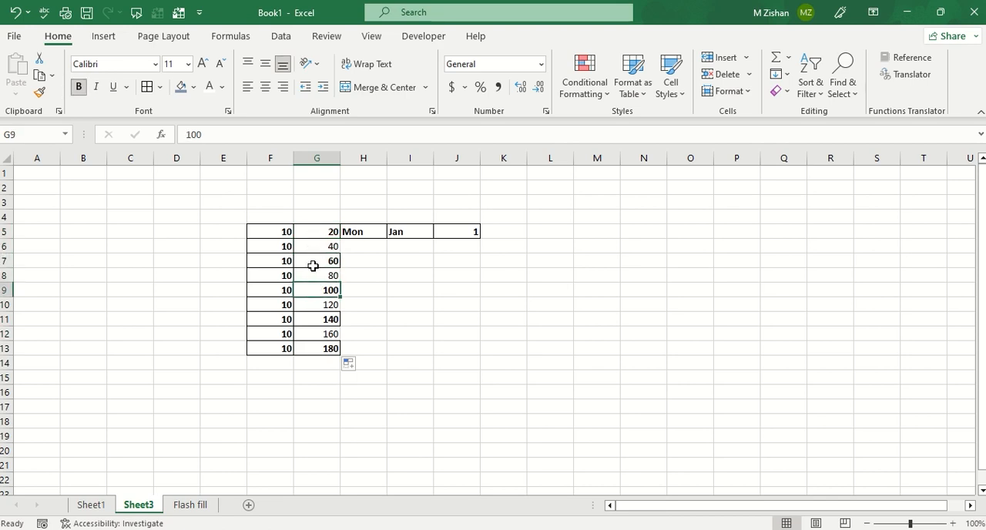
Fill the abbreviated weekday series from Mon in H5 down to H13.
{"action": "left_click", "coordinate": [370, 236]}
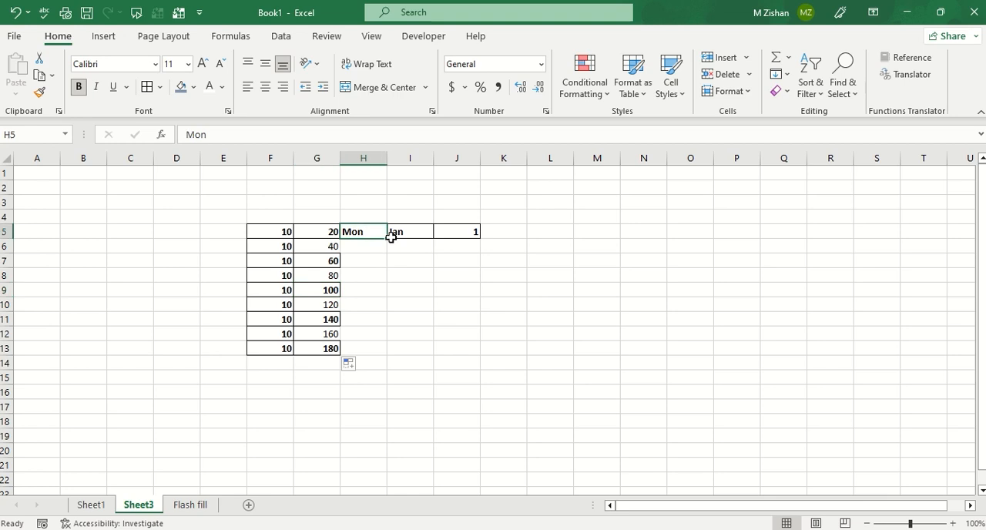
{"action": "left_click_drag", "start_coordinate": [389, 239], "coordinate": [390, 351]}
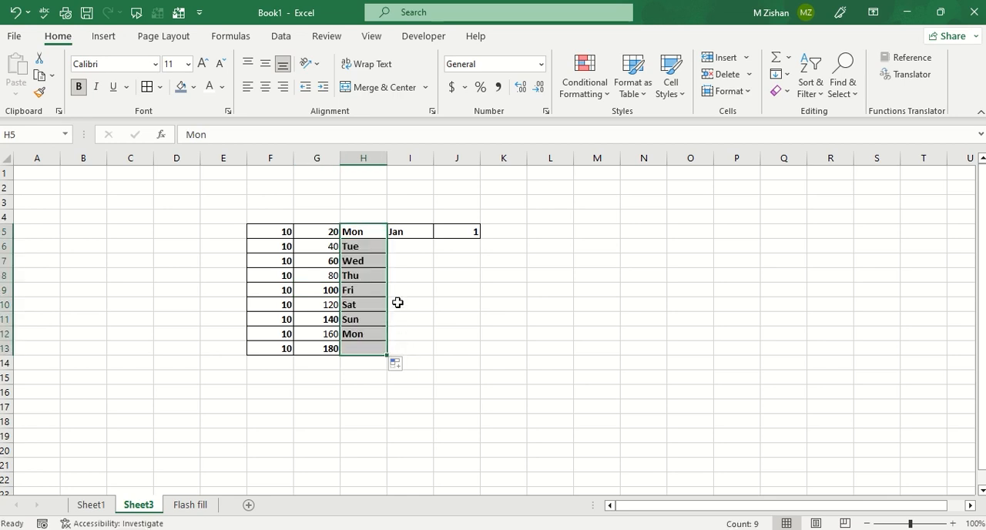
{"action": "left_click", "coordinate": [379, 248]}
{"action": "left_click", "coordinate": [369, 274]}
{"action": "left_click", "coordinate": [368, 290]}
{"action": "left_click", "coordinate": [362, 304]}
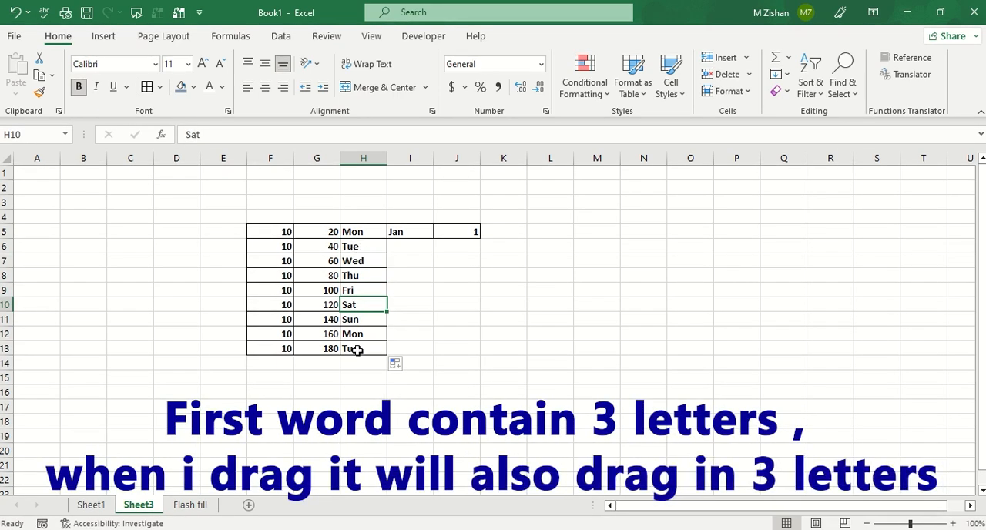
Replace the abbreviated weekday in H5 with the full name Monday.
{"action": "left_click", "coordinate": [366, 231]}
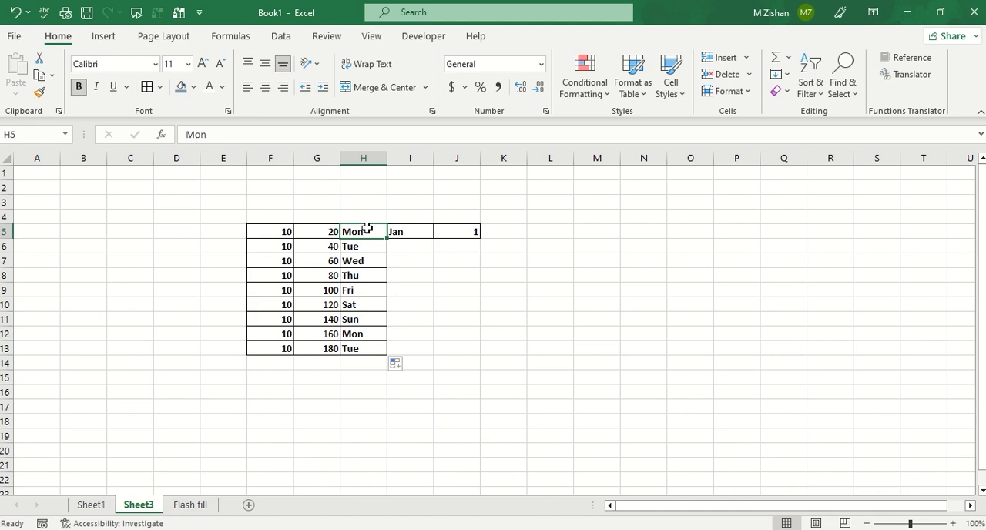
{"action": "type", "text": "Mon"}
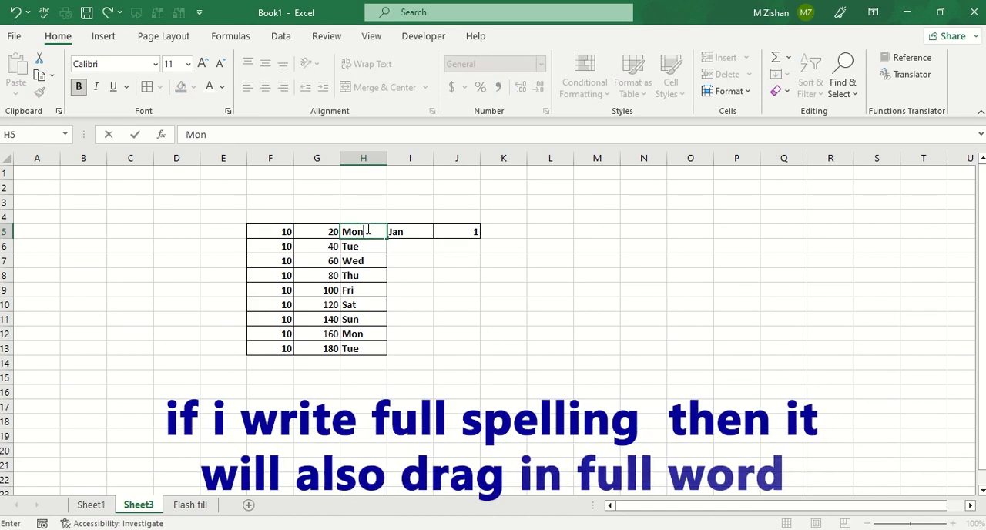
{"action": "type", "text": "day"}
{"action": "key", "text": "Return"}
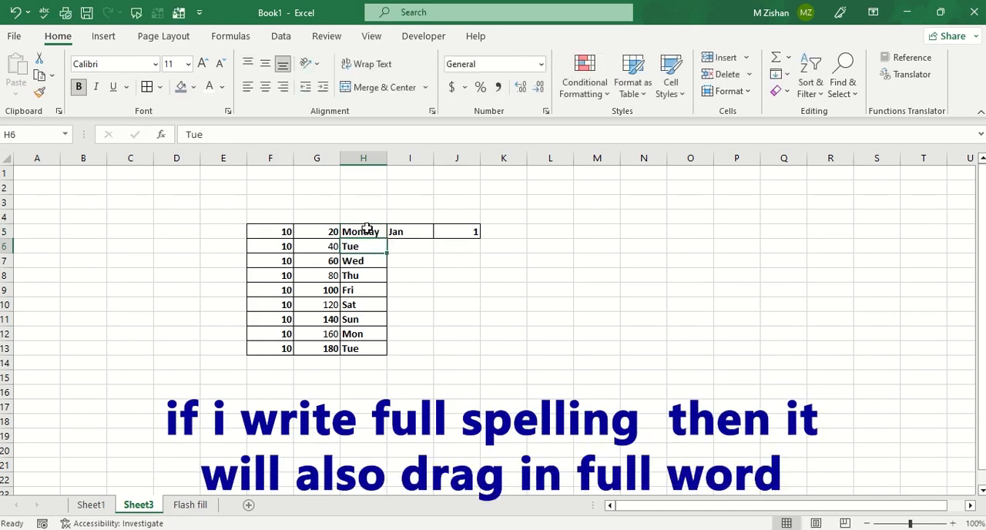
Fill the full weekday names from H5 down to H13 and autofit the width of column H.
{"action": "left_click", "coordinate": [368, 231]}
{"action": "left_click_drag", "start_coordinate": [386, 238], "coordinate": [380, 352]}
{"action": "left_click", "coordinate": [400, 364]}
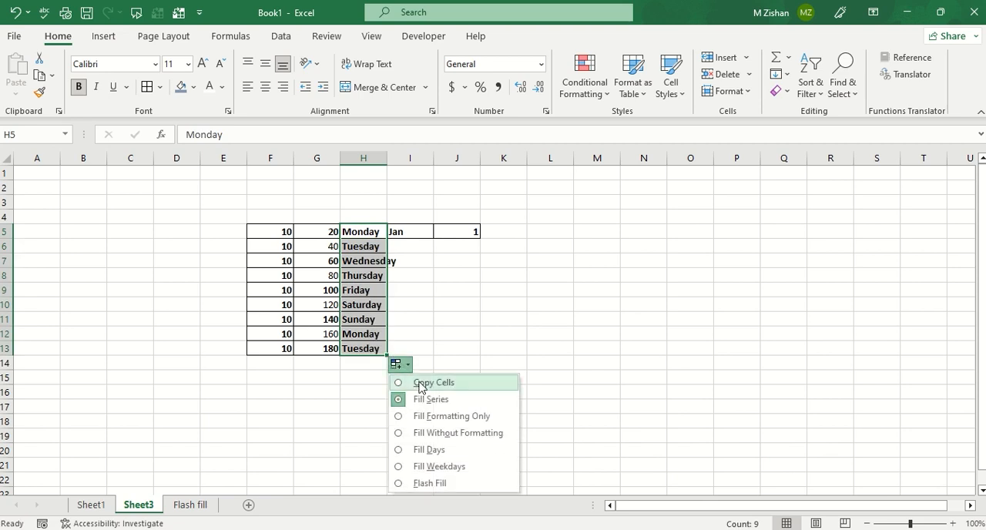
{"action": "left_click", "coordinate": [396, 304]}
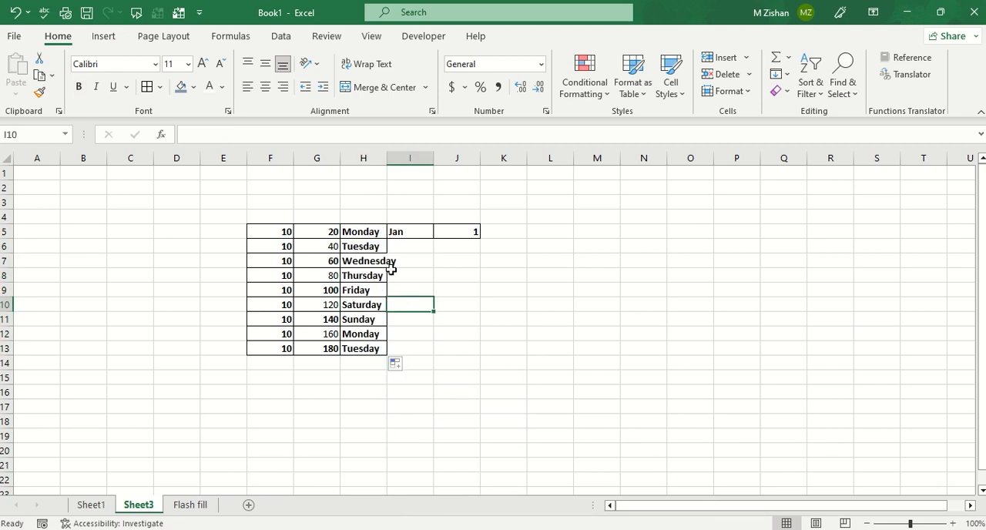
{"action": "double_click", "coordinate": [385, 162]}
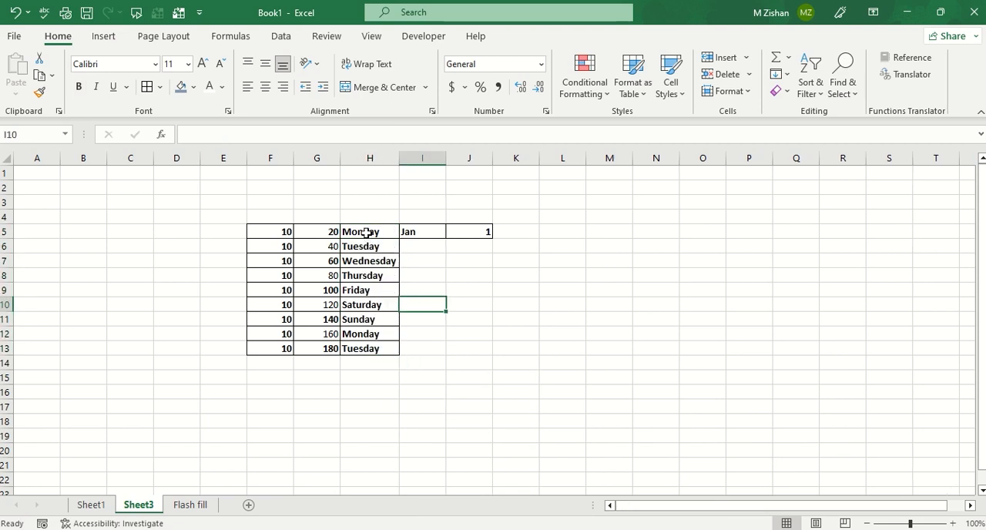
{"action": "left_click_drag", "start_coordinate": [366, 231], "coordinate": [363, 349]}
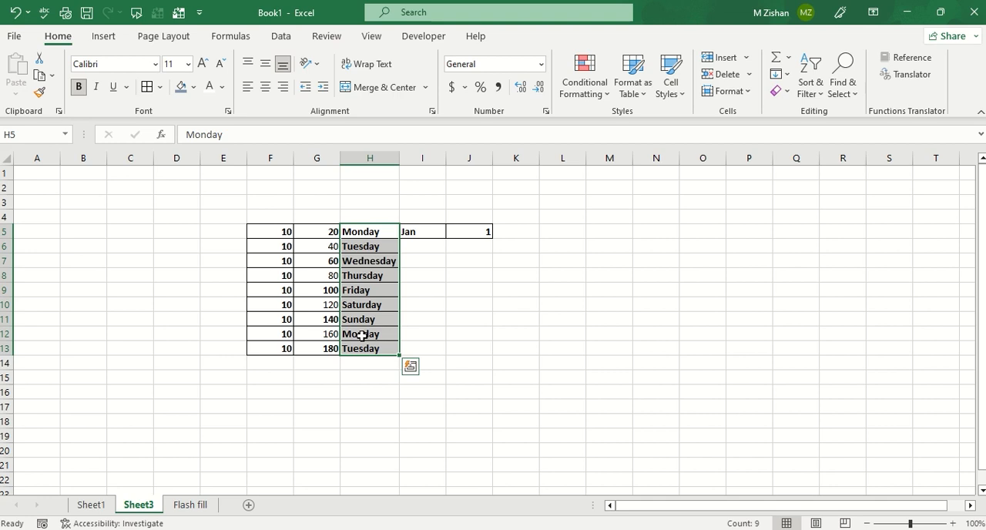
{"action": "left_click", "coordinate": [370, 230]}
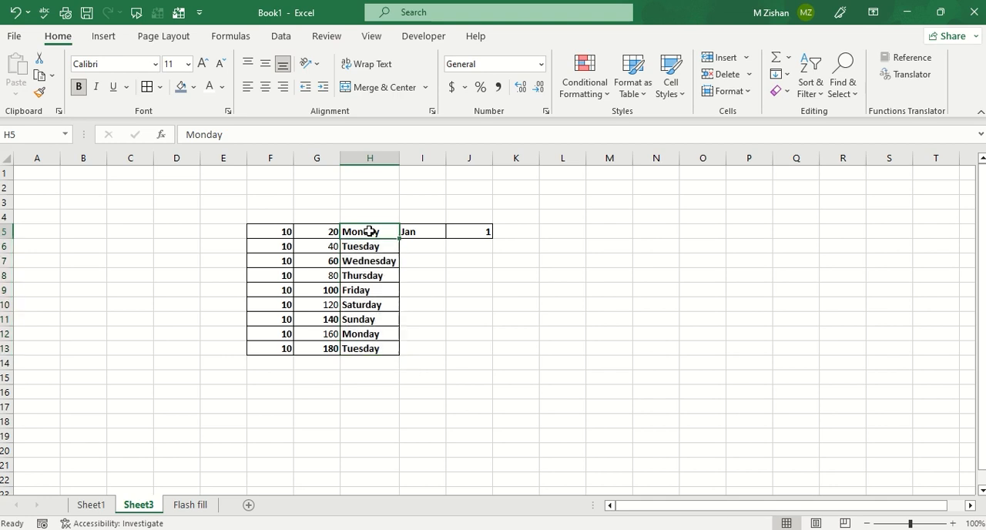
{"action": "left_click", "coordinate": [368, 332]}
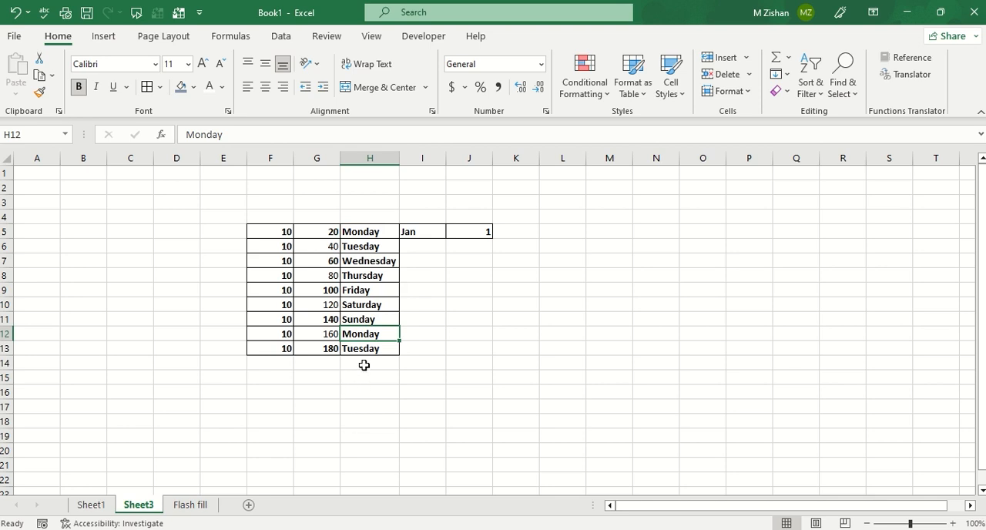
Fill the abbreviated month series from Jan in I5 down to I13.
{"action": "left_click", "coordinate": [419, 231]}
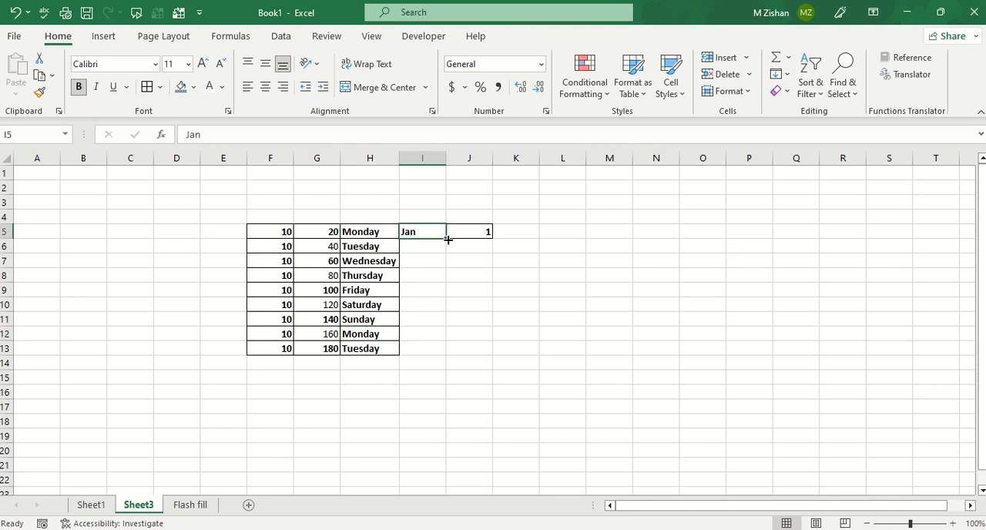
{"action": "left_click_drag", "start_coordinate": [446, 239], "coordinate": [450, 354]}
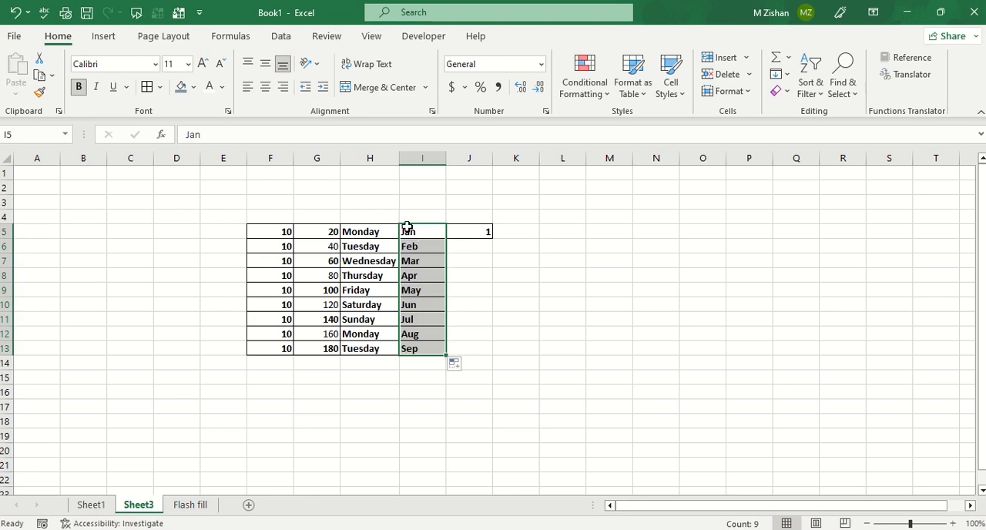
Replace the abbreviated month in I5 with the full name january.
{"action": "left_click", "coordinate": [406, 226]}
{"action": "type", "text": "ja"}
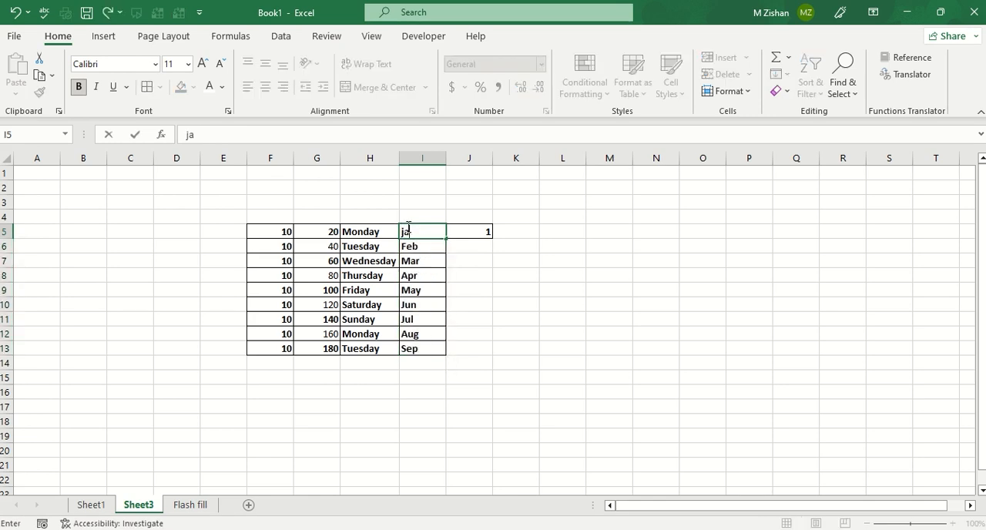
{"action": "type", "text": "nuary"}
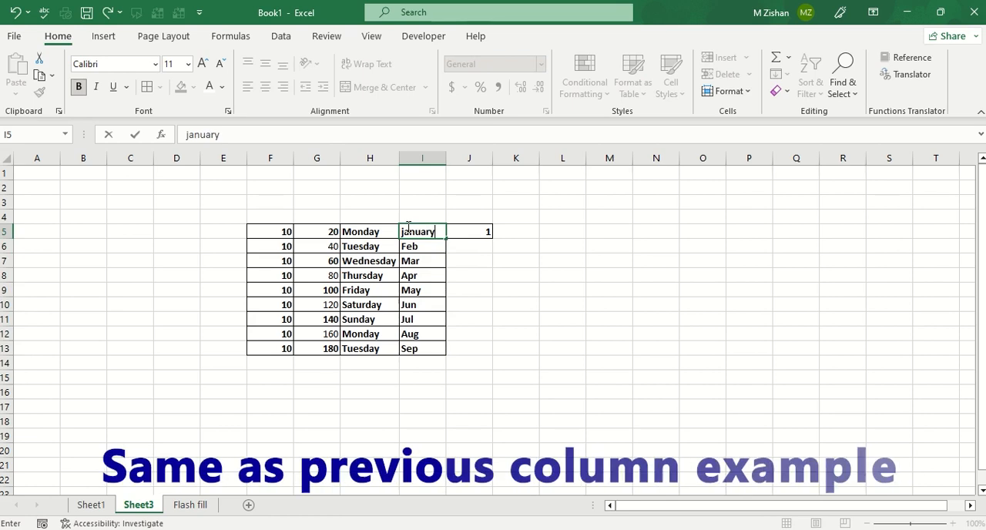
{"action": "key", "text": "Return"}
Fill the full month names from I5 down to I13 and autofit the width of column I.
{"action": "left_click", "coordinate": [435, 231]}
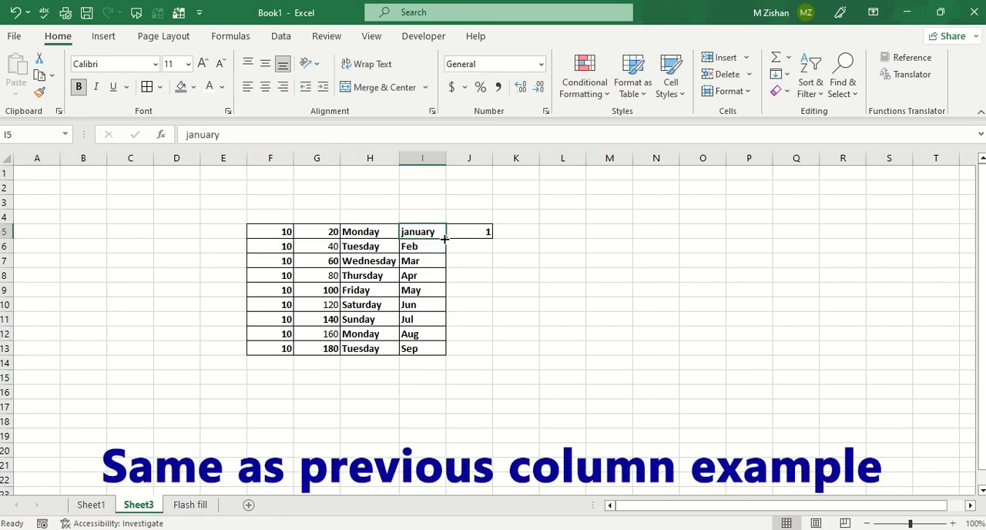
{"action": "left_click_drag", "start_coordinate": [445, 238], "coordinate": [450, 354]}
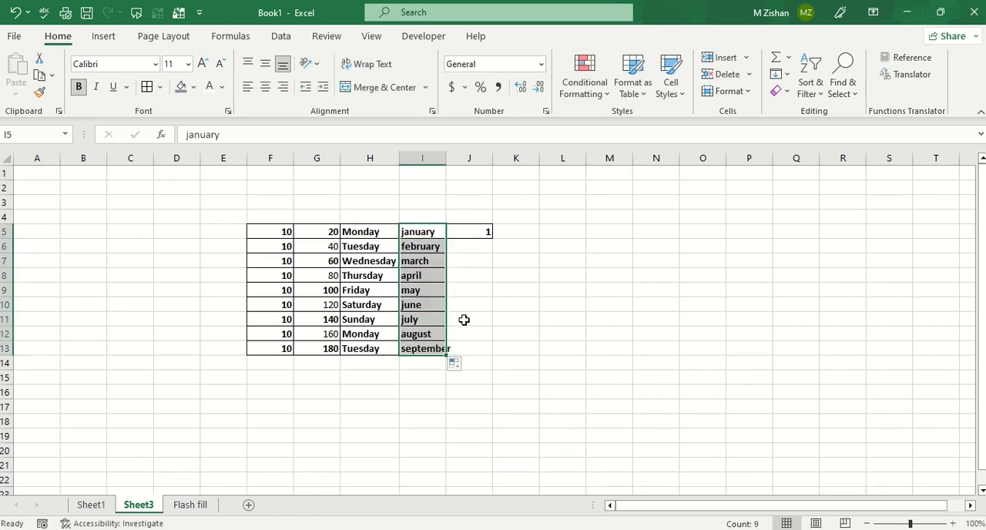
{"action": "double_click", "coordinate": [445, 161]}
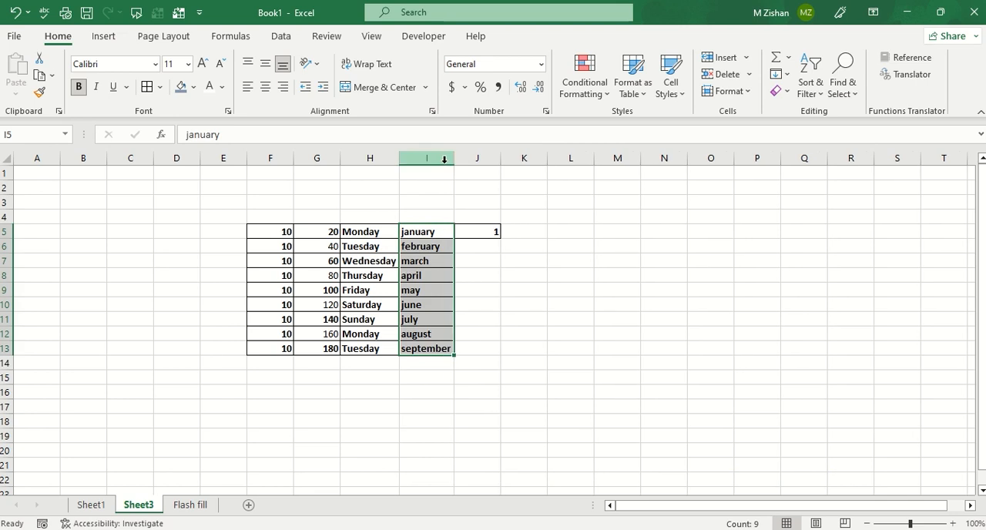
{"action": "left_click", "coordinate": [443, 159]}
{"action": "left_click", "coordinate": [506, 332]}
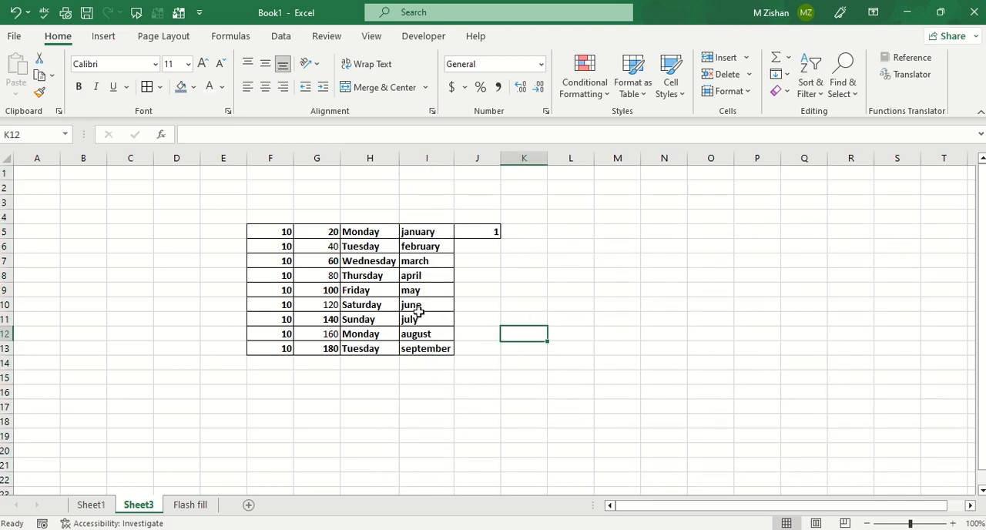
{"action": "left_click_drag", "start_coordinate": [364, 229], "coordinate": [359, 335]}
{"action": "left_click_drag", "start_coordinate": [418, 229], "coordinate": [409, 350]}
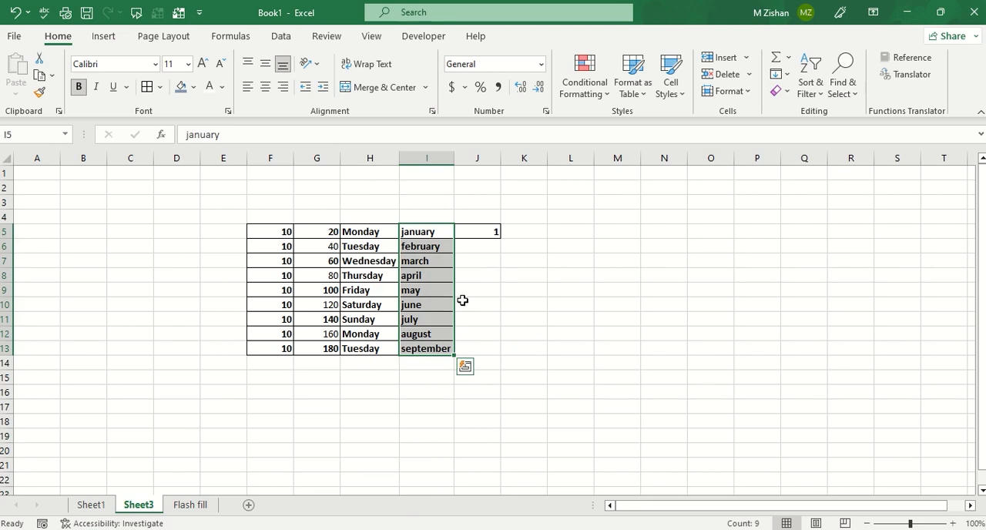
{"action": "left_click", "coordinate": [479, 230]}
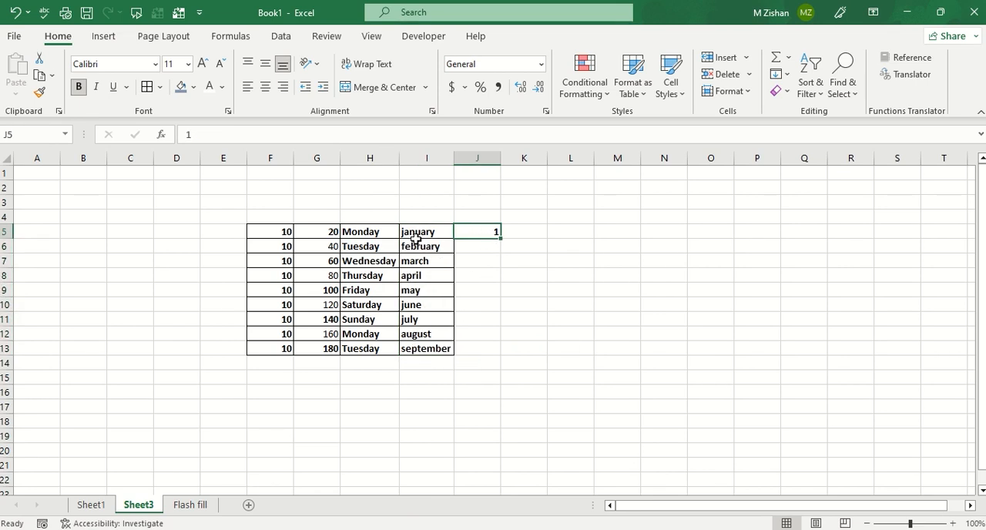
{"action": "left_click_drag", "start_coordinate": [413, 234], "coordinate": [422, 262]}
Fill column J from the 1 in J5 down to J13 as a series increasing by one.
{"action": "left_click", "coordinate": [493, 235]}
{"action": "left_click_drag", "start_coordinate": [500, 241], "coordinate": [499, 353]}
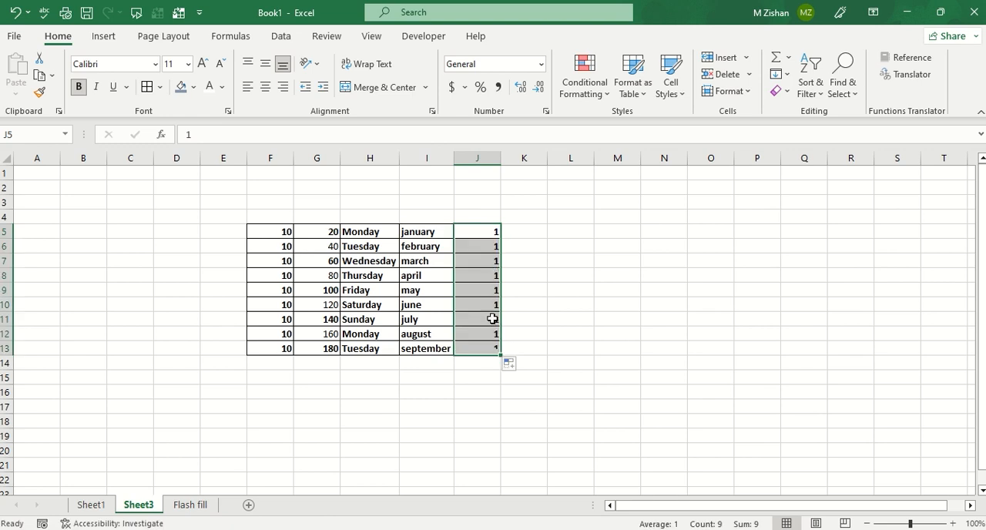
{"action": "left_click", "coordinate": [511, 365]}
{"action": "left_click", "coordinate": [541, 399]}
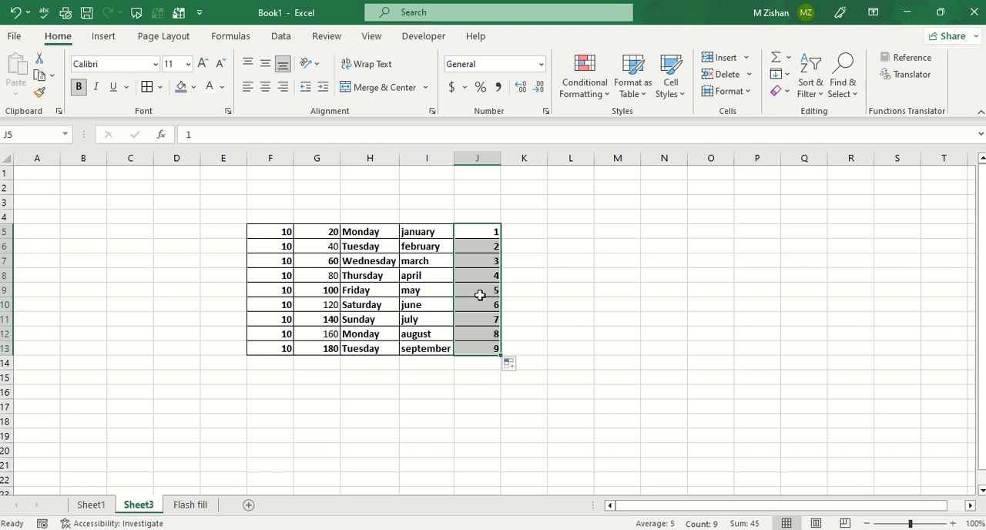
Enter Pakistan in L5 and fill it down to L13.
{"action": "left_click", "coordinate": [538, 229]}
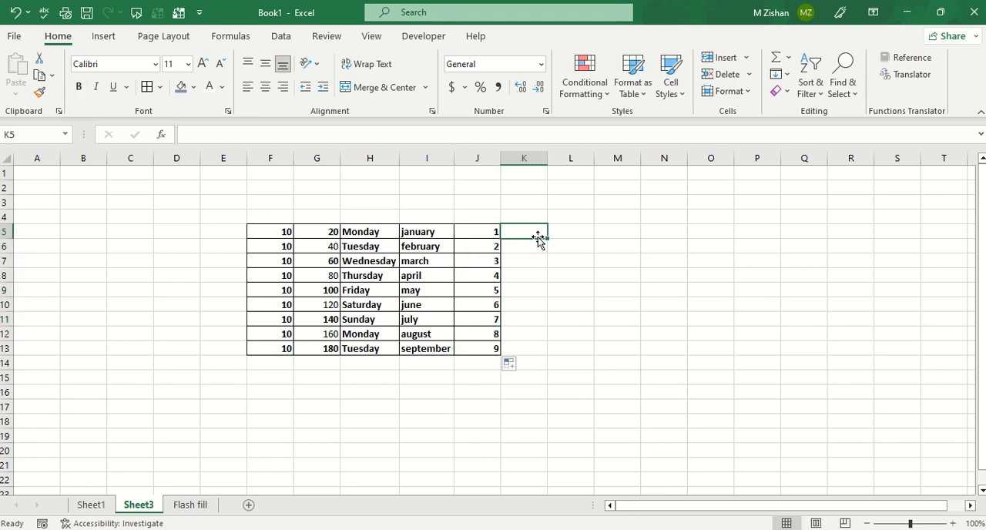
{"action": "left_click", "coordinate": [584, 229]}
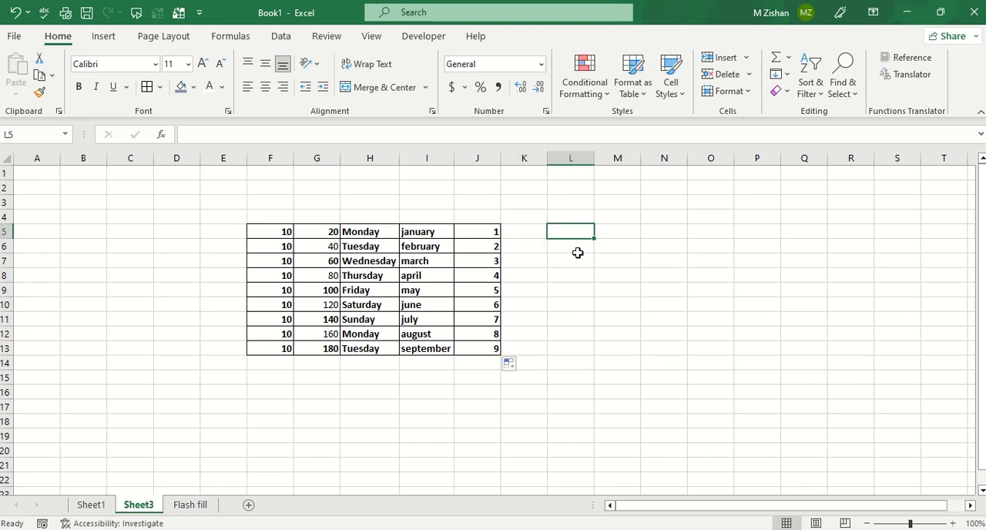
{"action": "type", "text": "Pakis"}
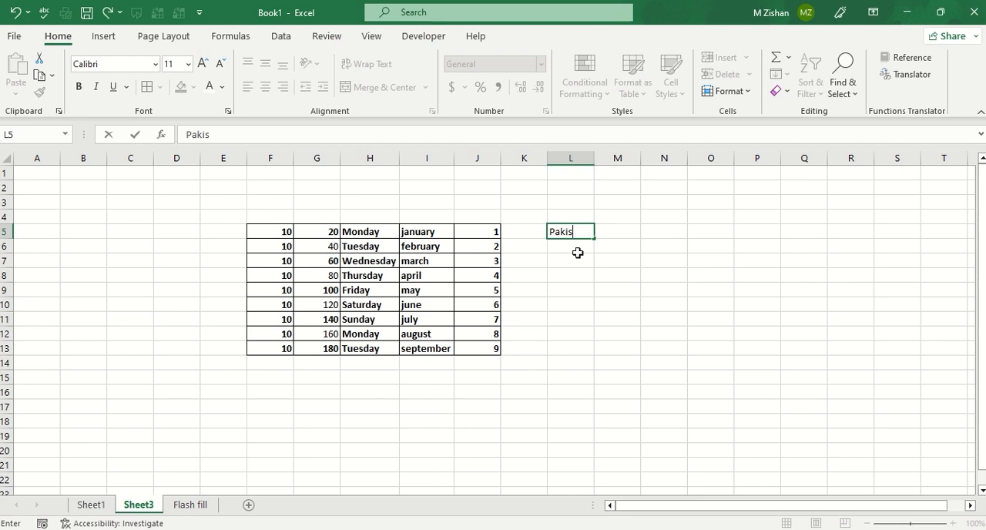
{"action": "type", "text": "tan"}
{"action": "key", "text": "Return"}
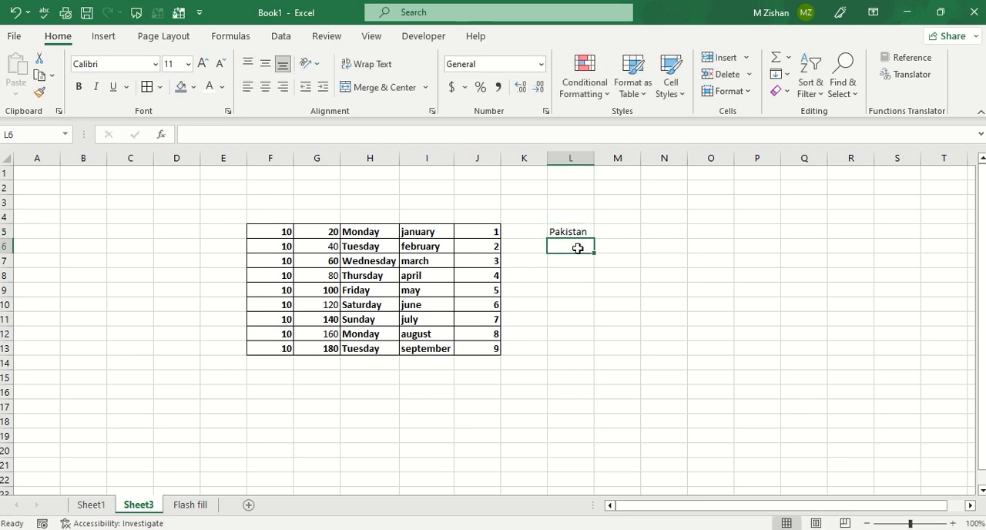
{"action": "left_click", "coordinate": [576, 233]}
{"action": "left_click_drag", "start_coordinate": [595, 238], "coordinate": [571, 351]}
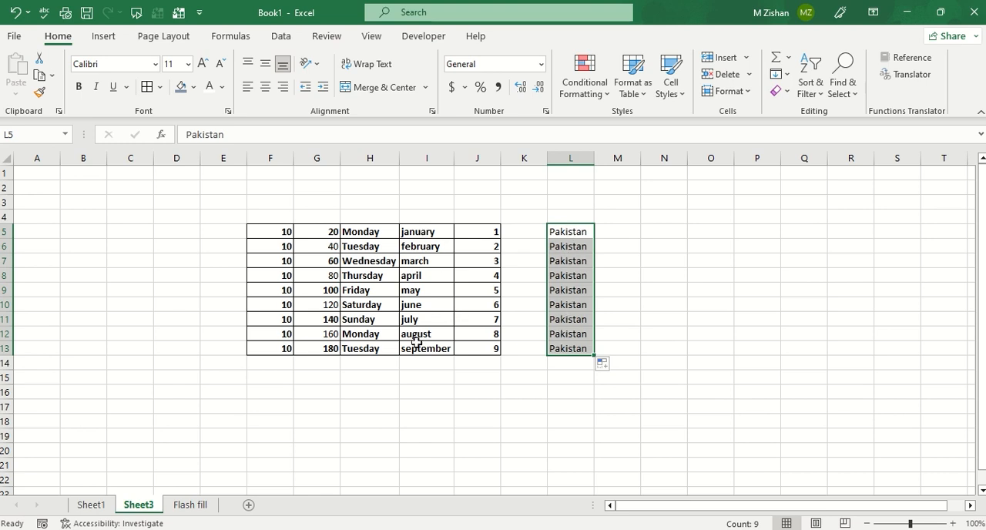
Extend the full month name series from I5 down to I20.
{"action": "left_click", "coordinate": [422, 229]}
{"action": "left_click_drag", "start_coordinate": [453, 238], "coordinate": [426, 462]}
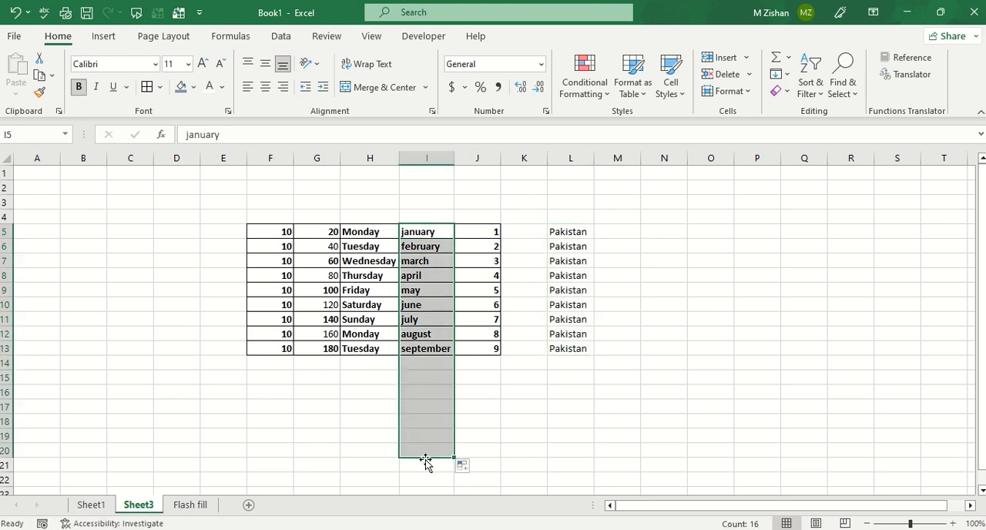
{"action": "left_click", "coordinate": [426, 230]}
{"action": "left_click", "coordinate": [422, 407]}
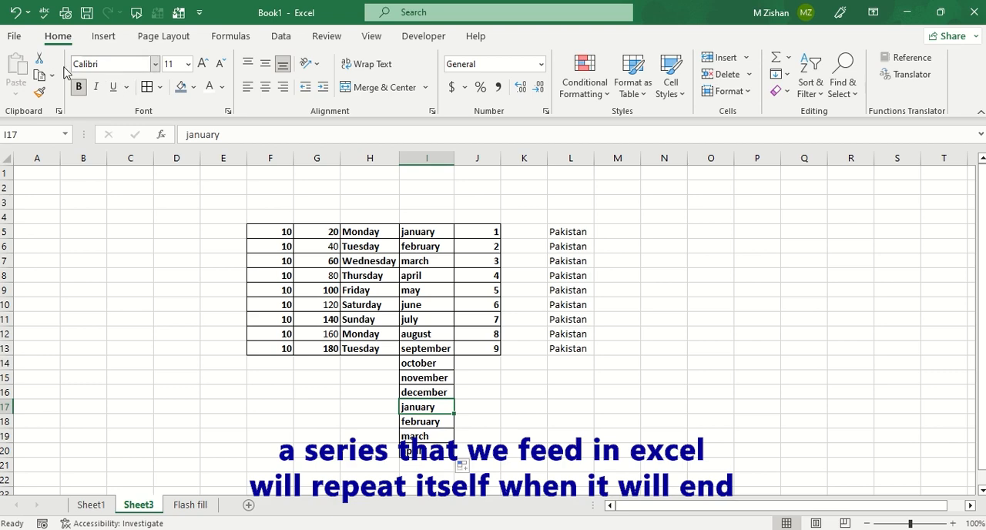
Open the Custom Lists editor from the advanced Excel options.
{"action": "left_click", "coordinate": [15, 37]}
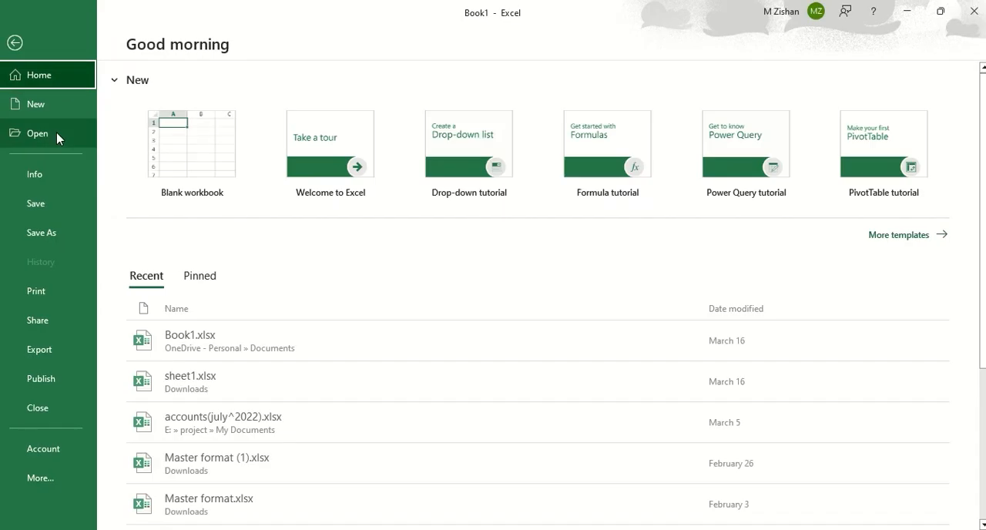
{"action": "left_click", "coordinate": [44, 451]}
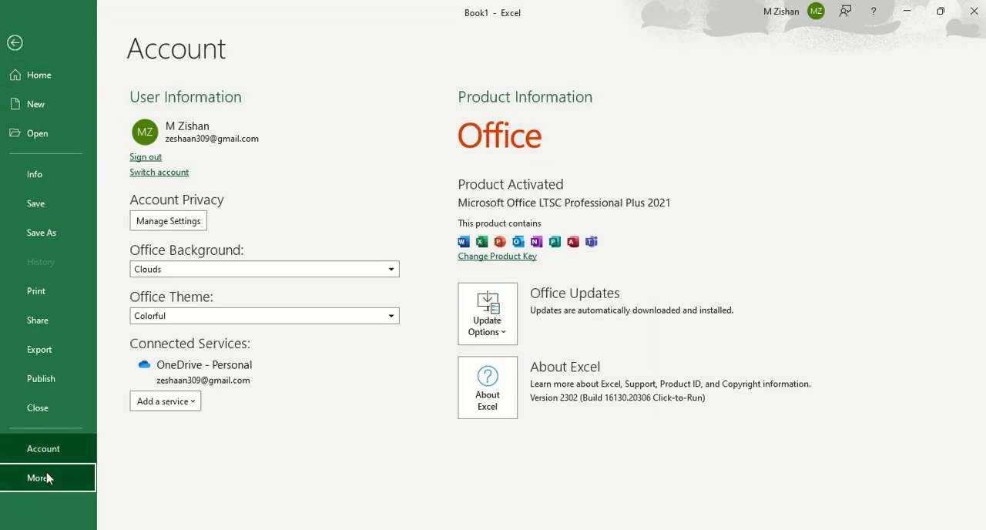
{"action": "left_click", "coordinate": [48, 478]}
{"action": "left_click", "coordinate": [140, 505]}
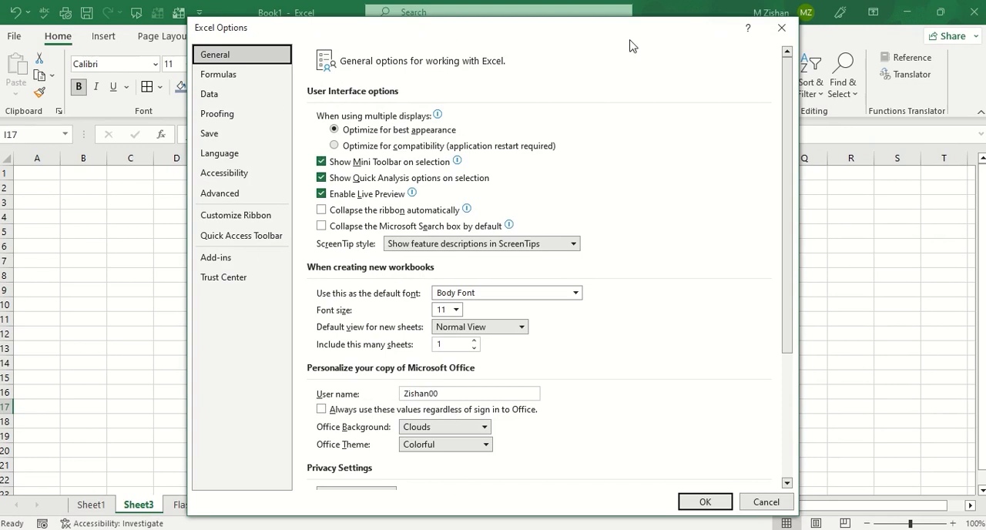
{"action": "left_click", "coordinate": [236, 202]}
{"action": "scroll", "coordinate": [740, 227], "scroll_direction": "down", "scroll_amount": 5}
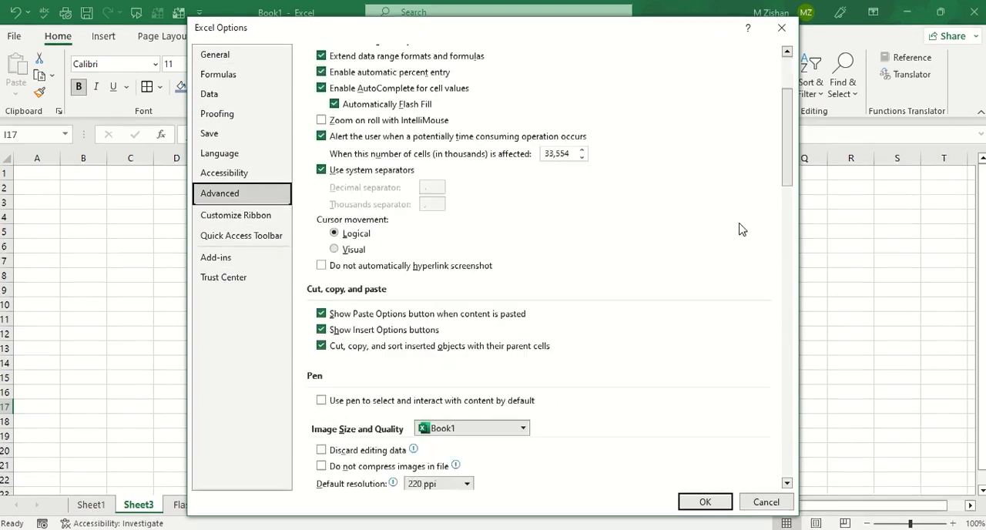
{"action": "left_click_drag", "start_coordinate": [793, 157], "coordinate": [633, 418]}
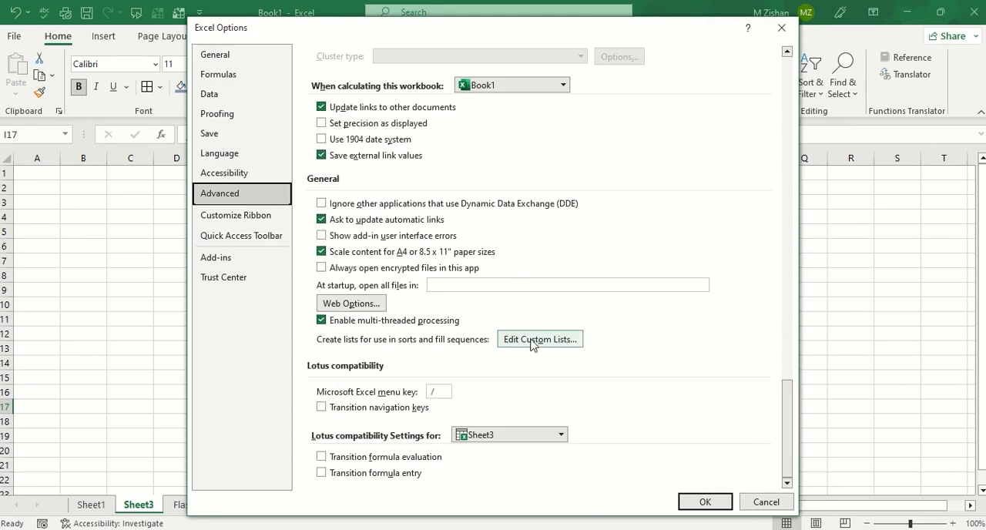
{"action": "left_click", "coordinate": [558, 348]}
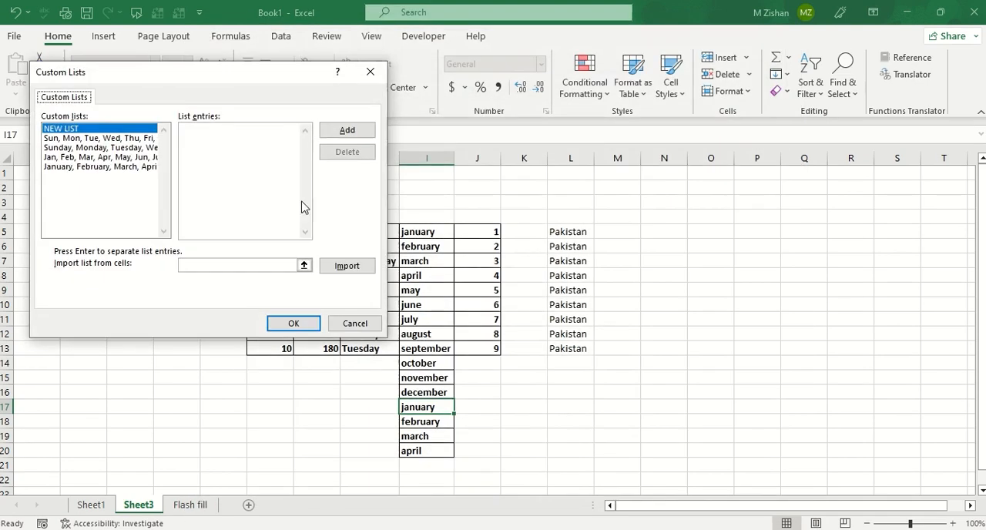
{"action": "left_click_drag", "start_coordinate": [214, 78], "coordinate": [240, 150]}
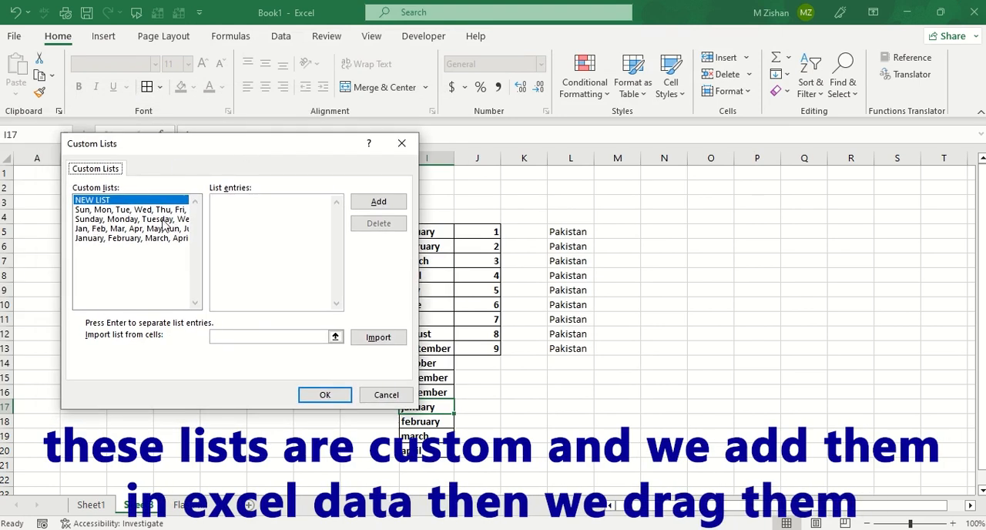
Add a new custom list with the entries Pakistan, India, Us, UK and Austrilia, and accept the options.
{"action": "left_click", "coordinate": [90, 200]}
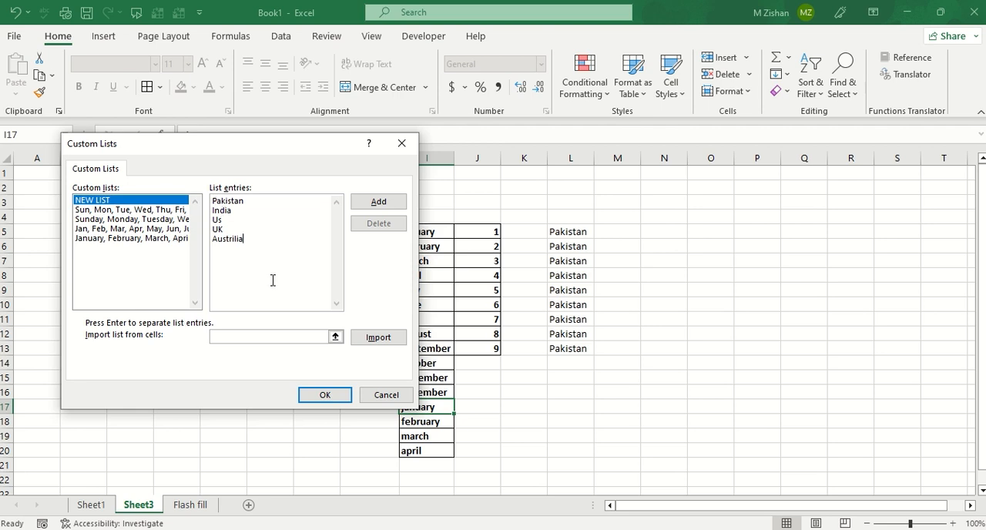
{"action": "left_click", "coordinate": [373, 205]}
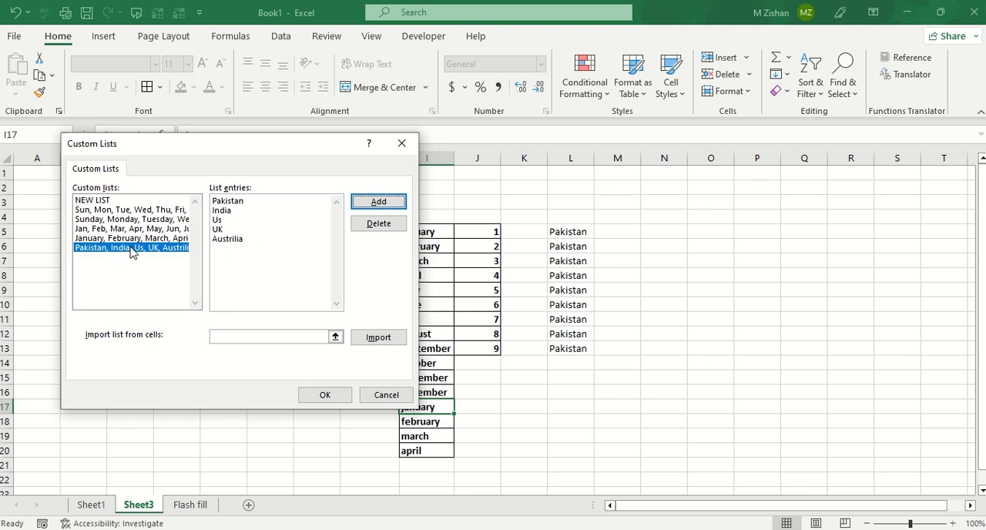
{"action": "left_click", "coordinate": [324, 394]}
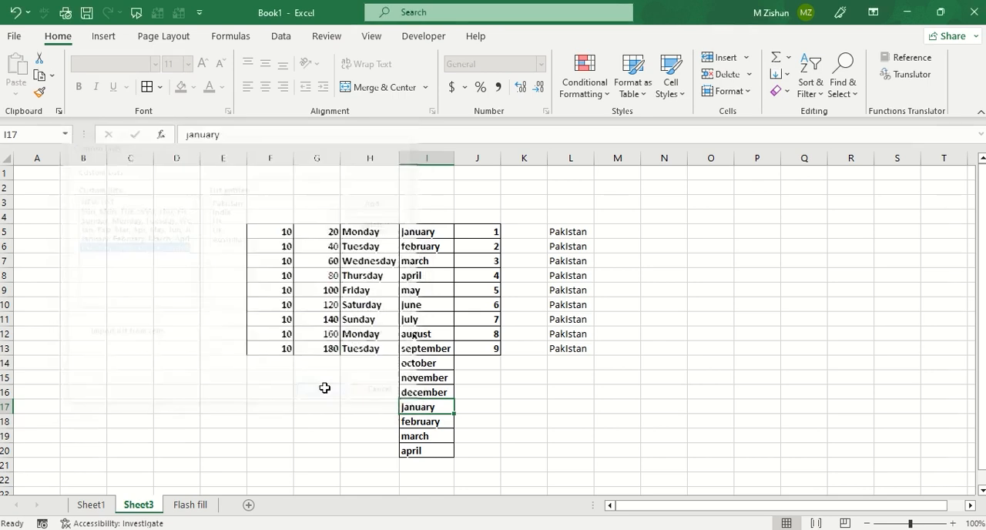
{"action": "left_click", "coordinate": [704, 501]}
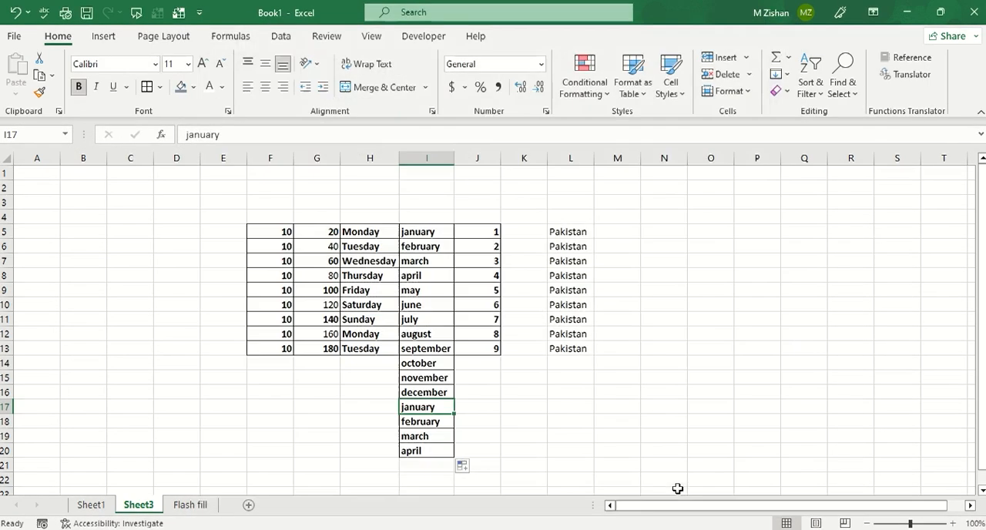
Enter Pakistan in N5 as the starting value for the custom country list.
{"action": "left_click", "coordinate": [579, 231]}
{"action": "left_click", "coordinate": [627, 234]}
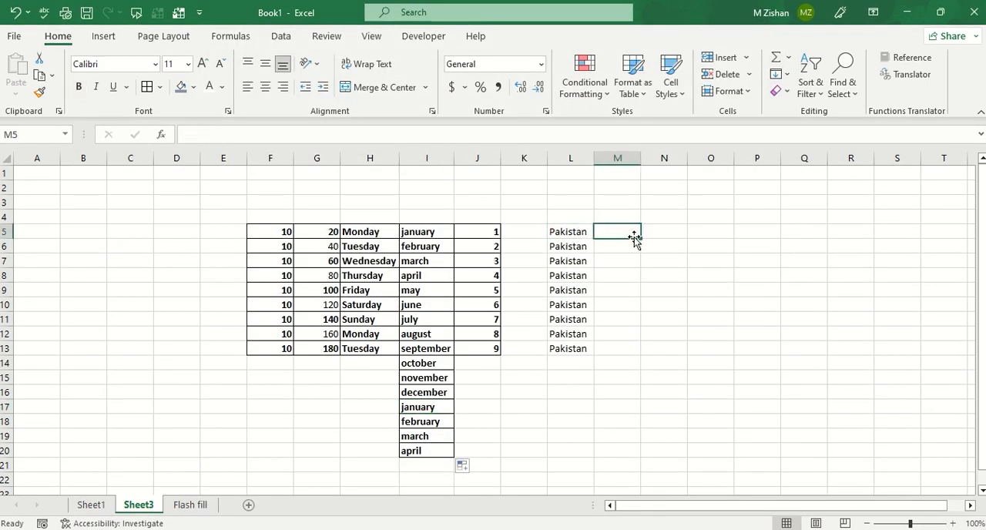
{"action": "left_click", "coordinate": [673, 235]}
{"action": "type", "text": "Pakistan"}
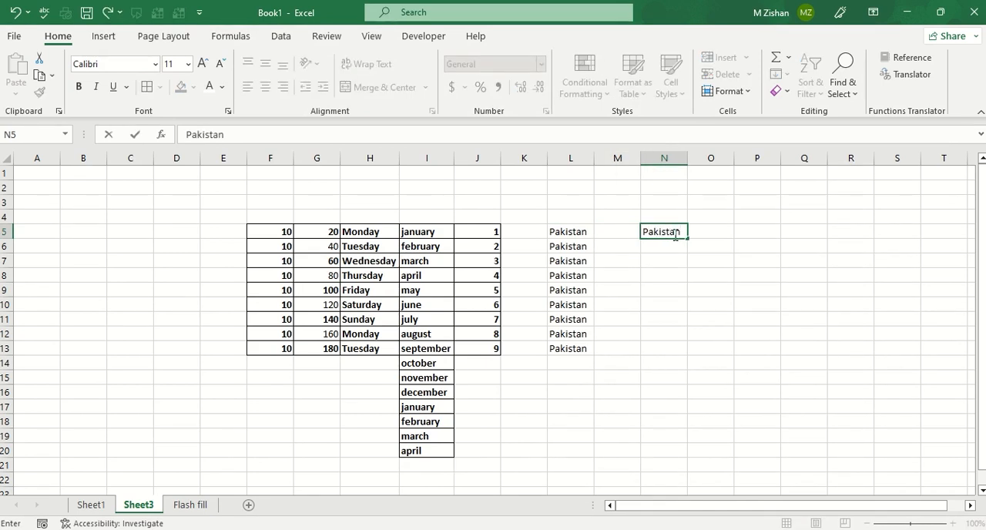
{"action": "key", "text": "Return"}
Fill the custom country list from N5 down to N18.
{"action": "left_click", "coordinate": [674, 234]}
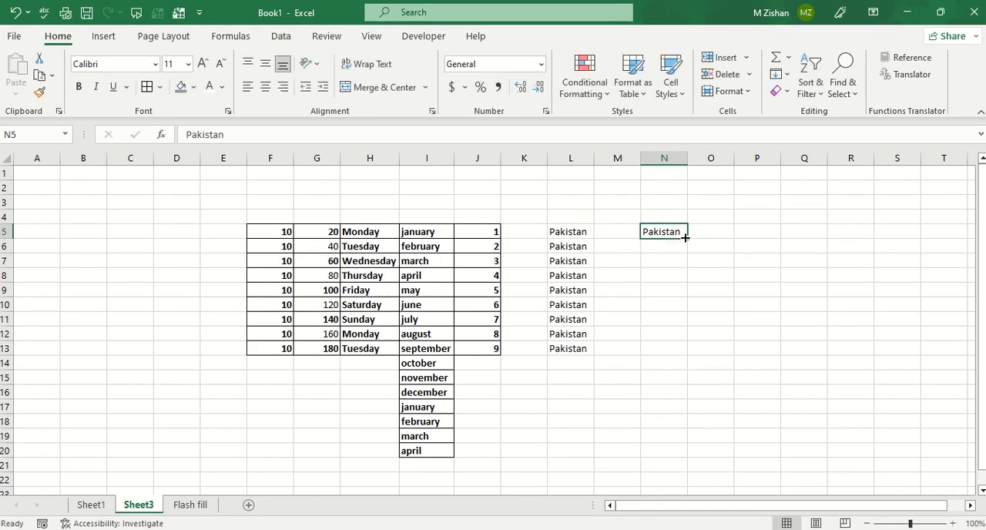
{"action": "left_click_drag", "start_coordinate": [688, 241], "coordinate": [662, 353]}
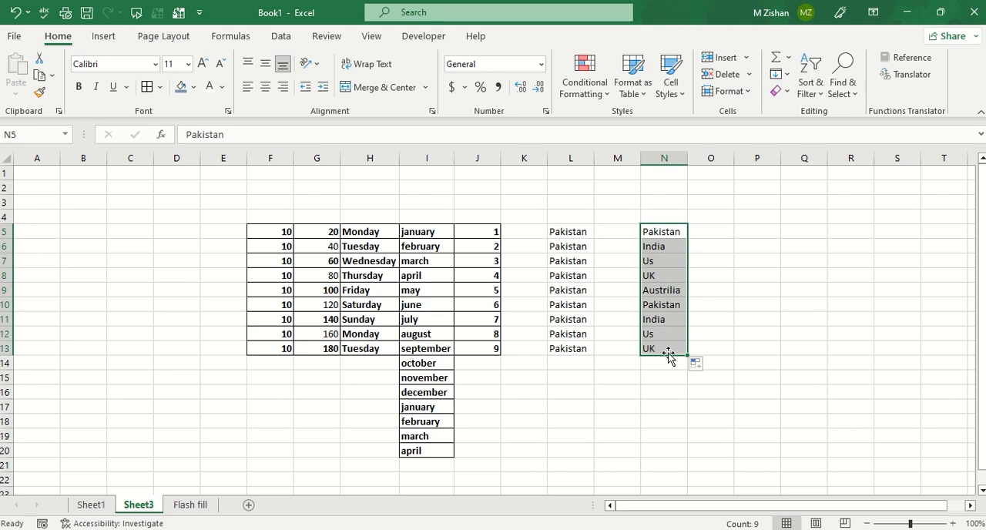
{"action": "left_click_drag", "start_coordinate": [687, 356], "coordinate": [687, 423]}
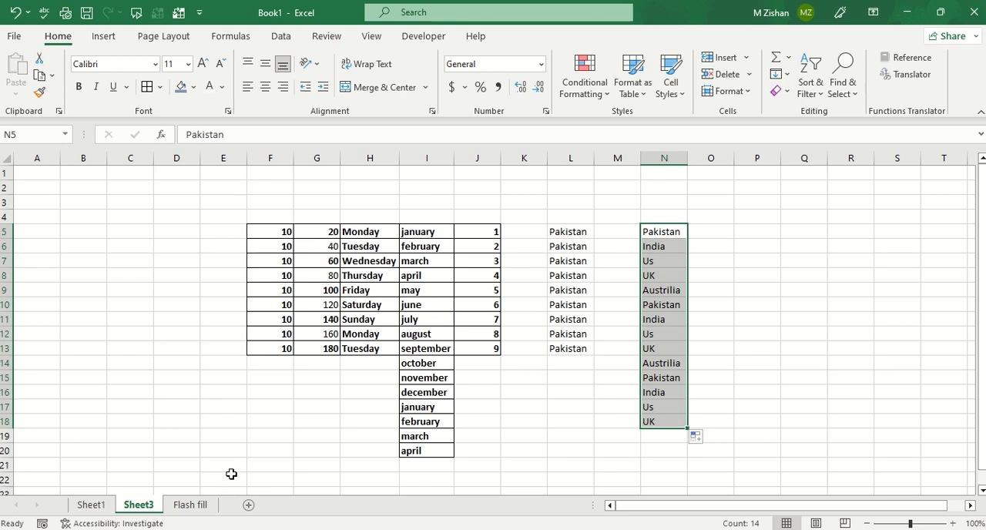
Enter Pakistan in F23, below the existing lists.
{"action": "left_click_drag", "start_coordinate": [660, 231], "coordinate": [291, 414]}
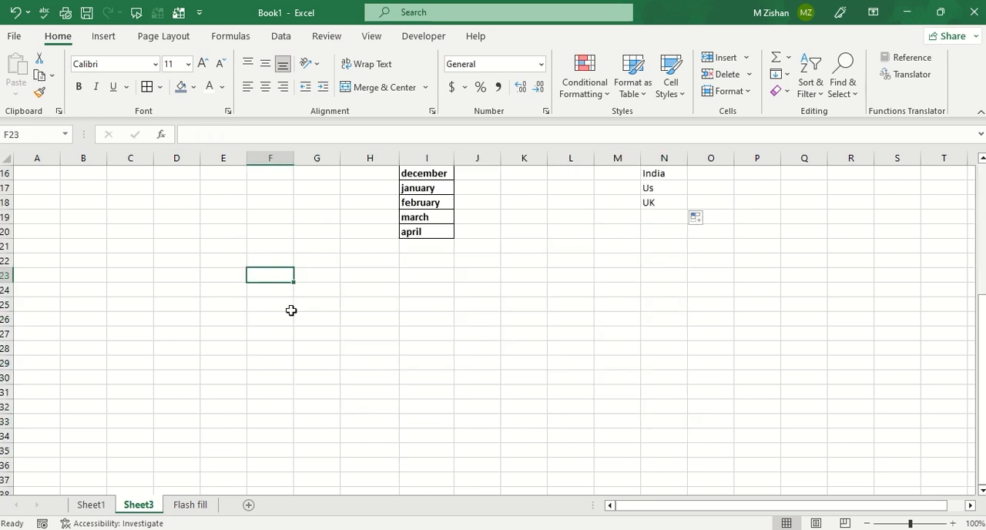
{"action": "type", "text": "Pakistan"}
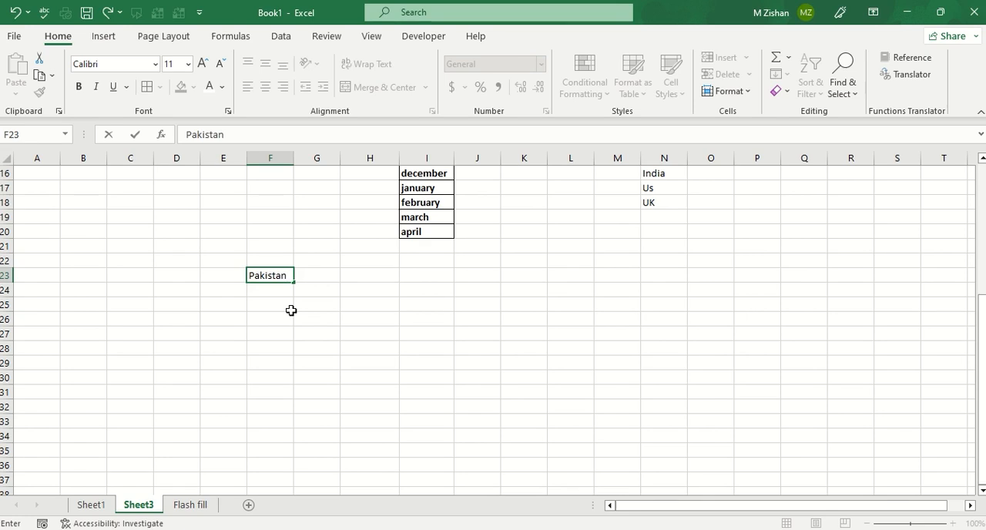
{"action": "key", "text": "Return"}
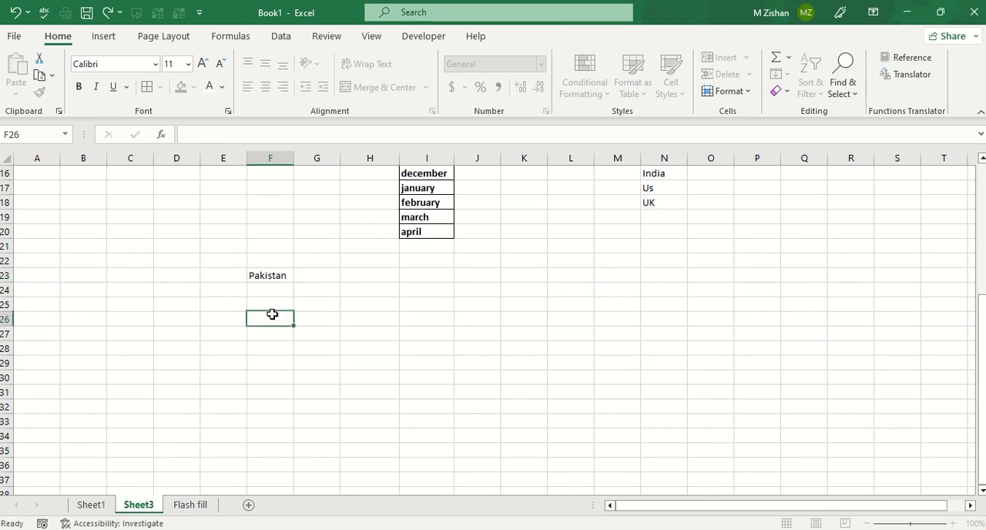
Fill the Pakistan entry from F23 down and then right across the range F23:O41.
{"action": "left_click_drag", "start_coordinate": [269, 275], "coordinate": [691, 491]}
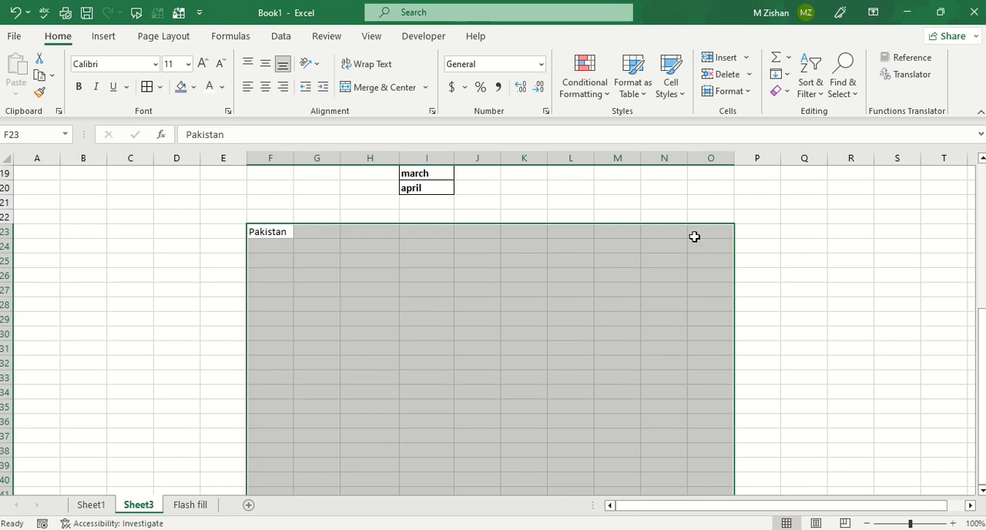
{"action": "scroll", "coordinate": [677, 237], "scroll_direction": "down", "scroll_amount": 1}
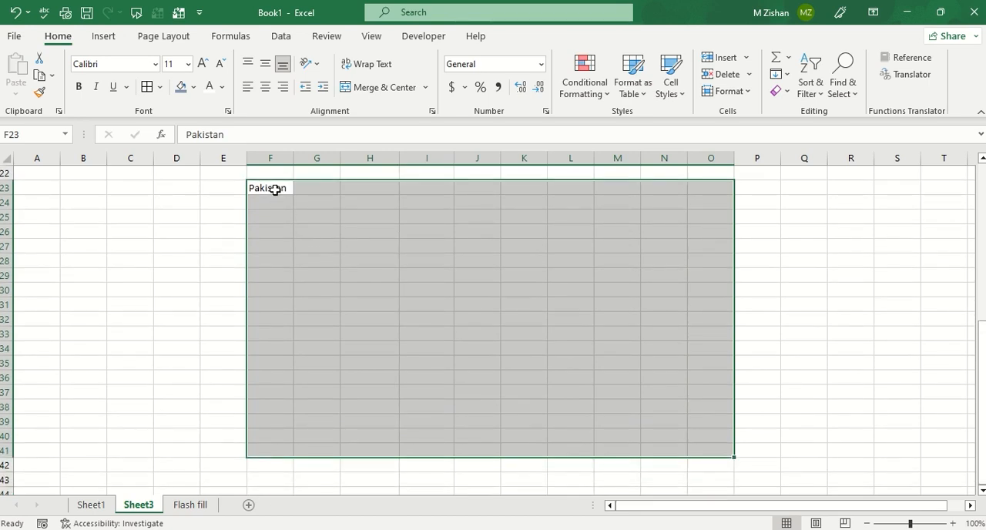
{"action": "key", "text": "ctrl+d"}
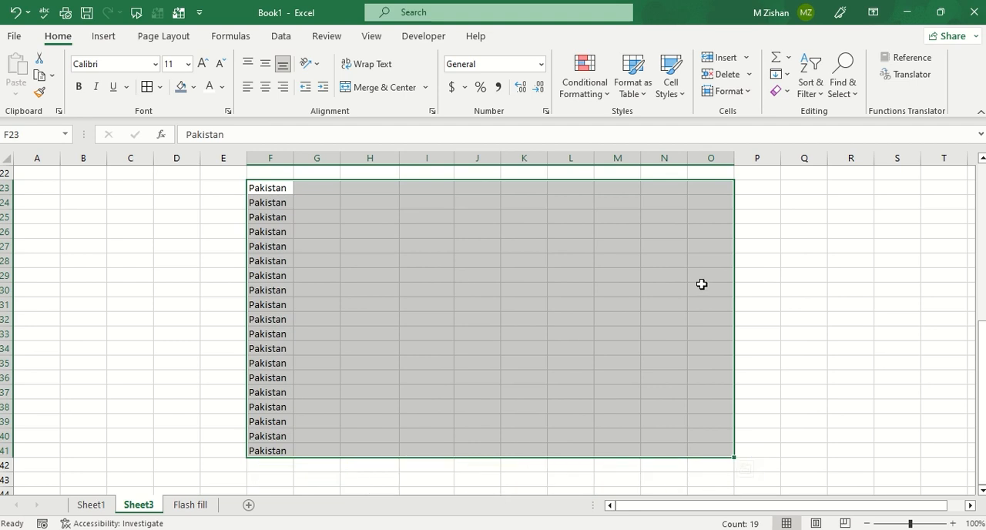
{"action": "key", "text": "ctrl+r"}
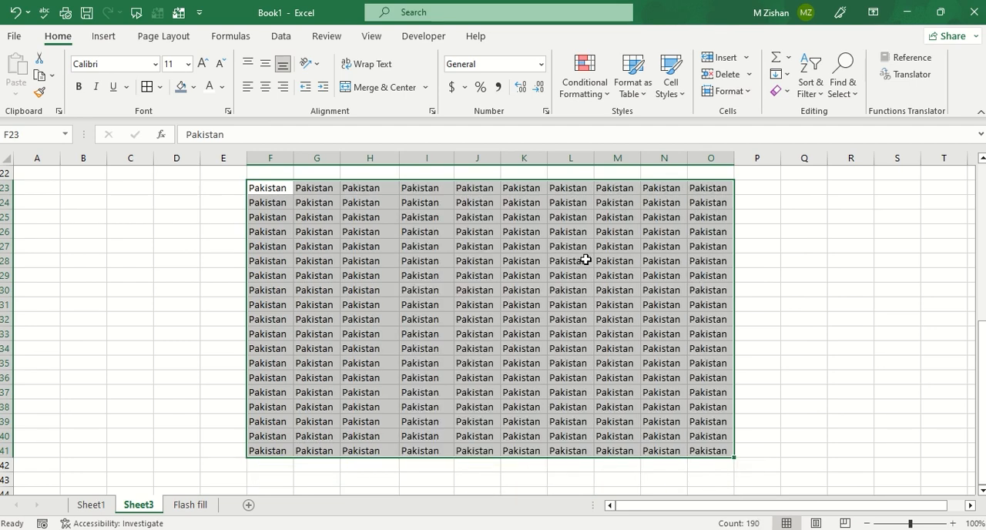
Switch to the Flash fill worksheet.
{"action": "scroll", "coordinate": [585, 256], "scroll_direction": "up", "scroll_amount": 2}
{"action": "scroll", "coordinate": [585, 256], "scroll_direction": "up", "scroll_amount": 5}
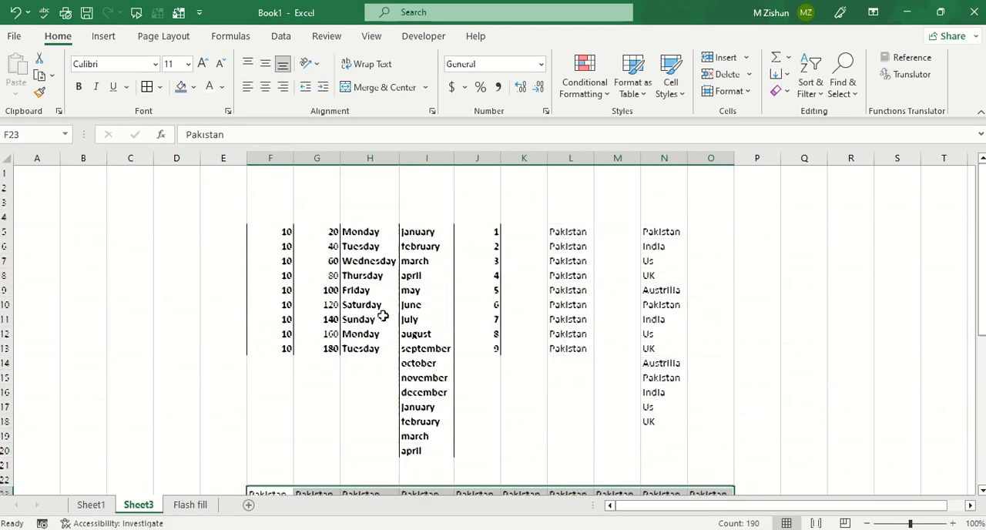
{"action": "scroll", "coordinate": [380, 312], "scroll_direction": "down", "scroll_amount": 3}
{"action": "scroll", "coordinate": [385, 369], "scroll_direction": "down", "scroll_amount": 2}
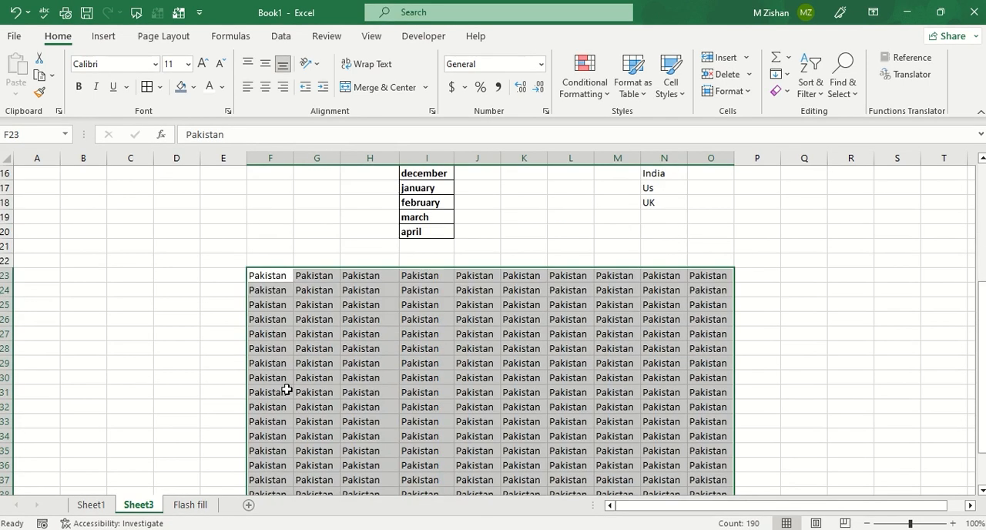
{"action": "left_click", "coordinate": [191, 504]}
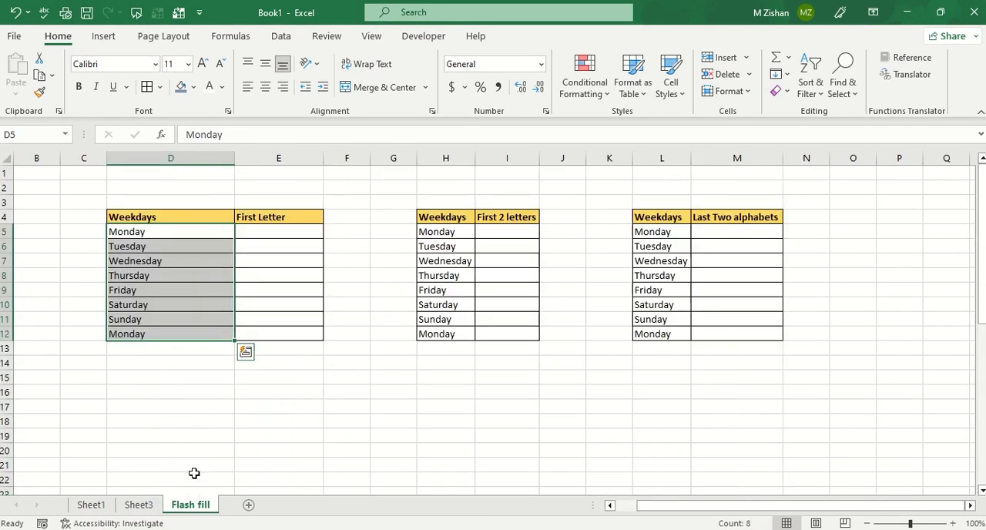
Enter Mo in E5 as the example and Flash Fill the rest of the First Letter column from E6.
{"action": "left_click", "coordinate": [262, 231]}
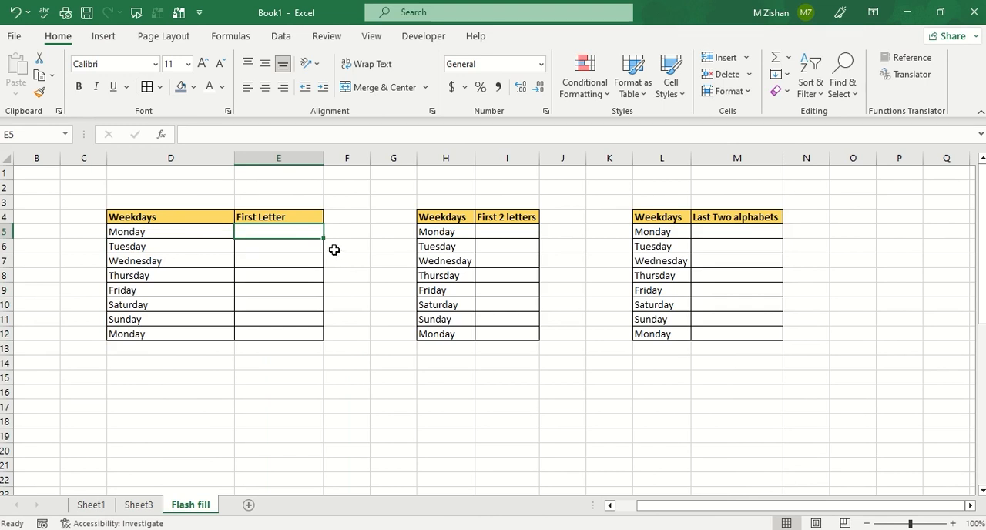
{"action": "type", "text": "Mo"}
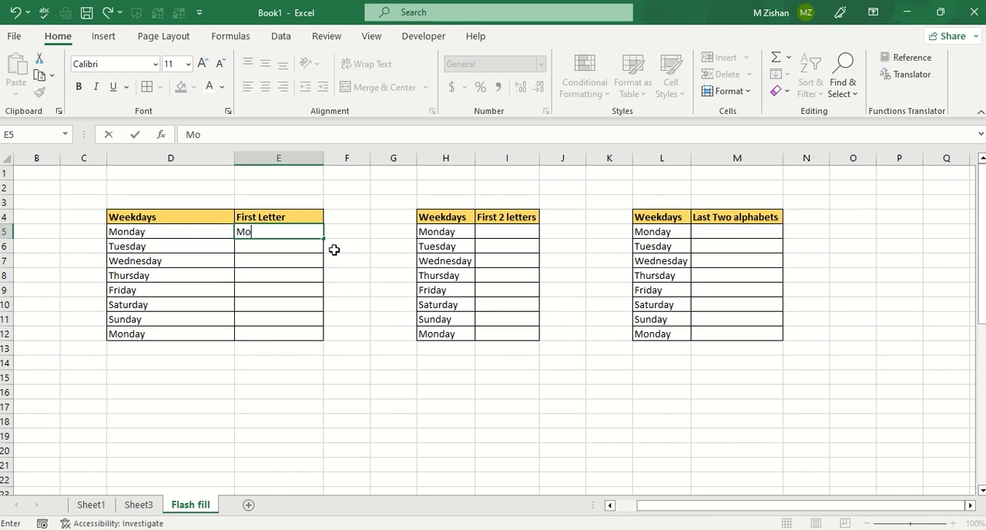
{"action": "left_click", "coordinate": [295, 245]}
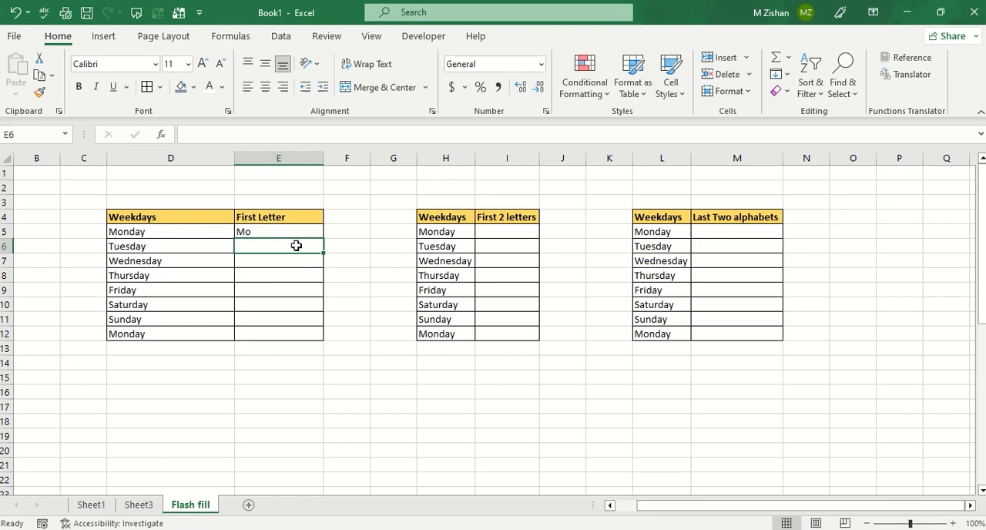
{"action": "key", "text": "ctrl+e"}
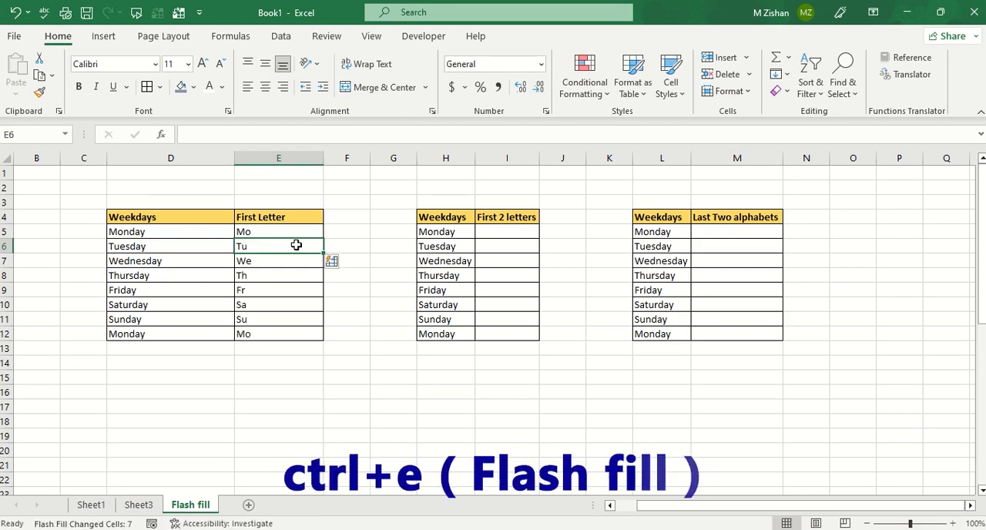
Change the Flash Fill example in E5 to M so the First Letter column updates to single initials.
{"action": "left_click", "coordinate": [281, 231]}
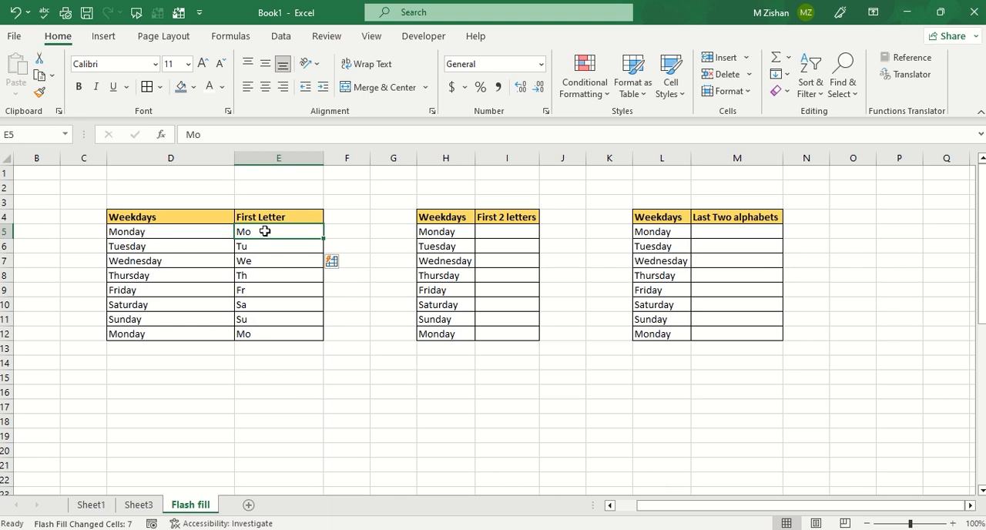
{"action": "left_click_drag", "start_coordinate": [264, 231], "coordinate": [264, 334]}
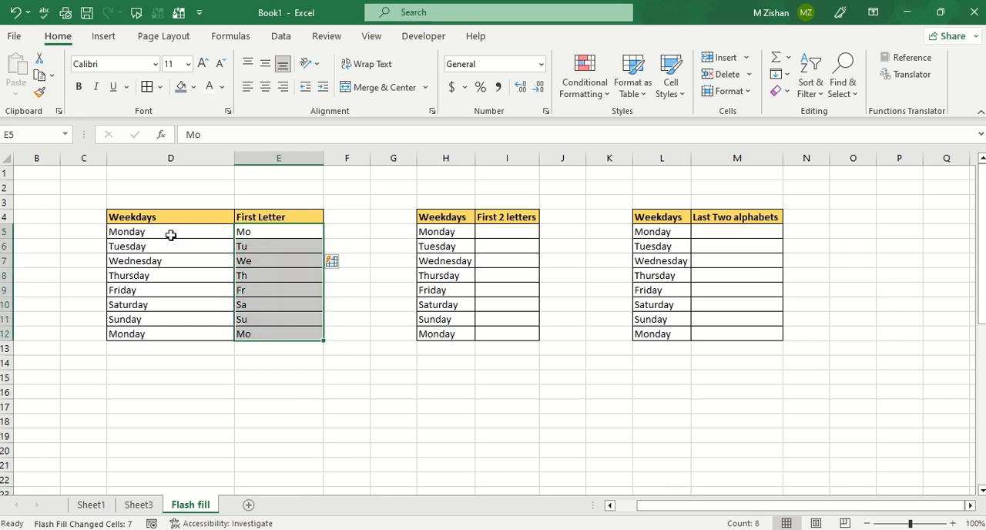
{"action": "left_click", "coordinate": [268, 230]}
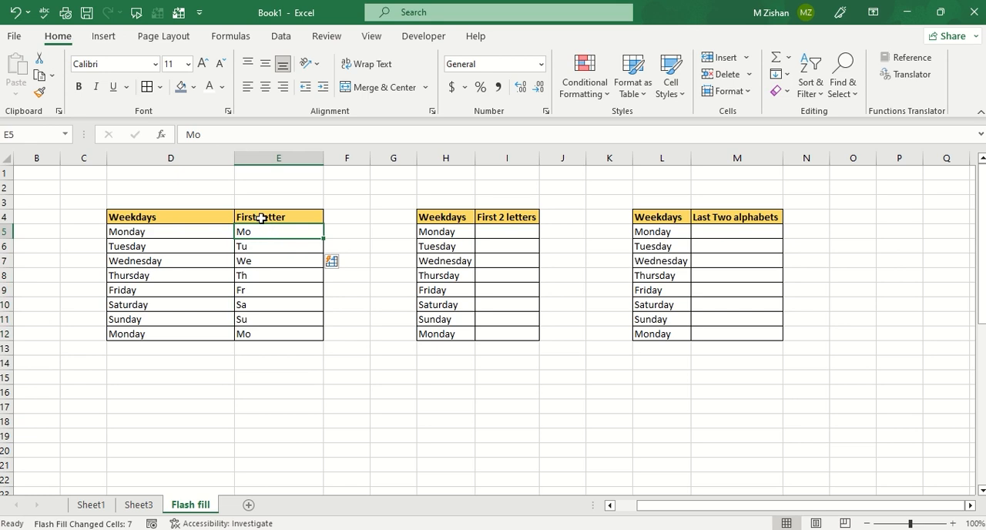
{"action": "type", "text": "M"}
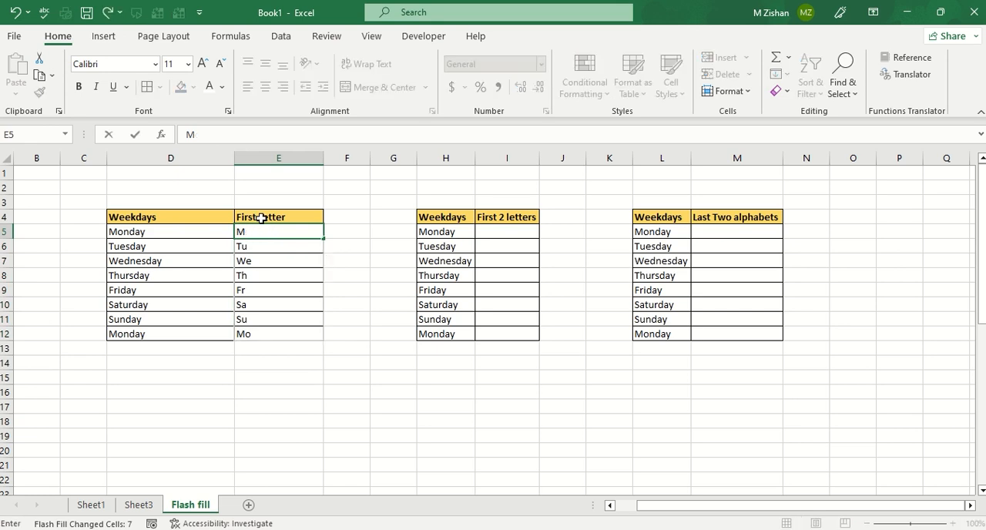
{"action": "key", "text": "Return"}
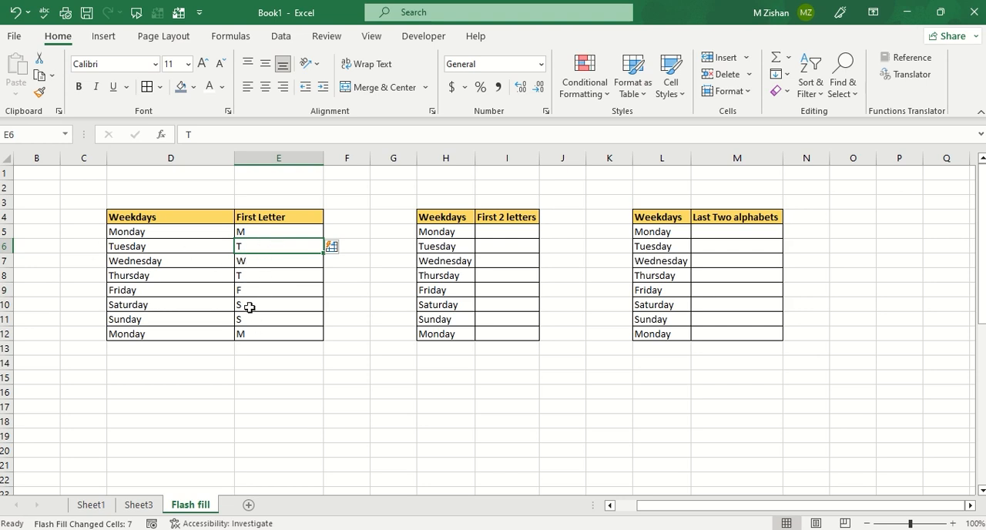
Enter Mo in I5 and Flash Fill the rest of the First 2 letters column from I6.
{"action": "left_click", "coordinate": [503, 229]}
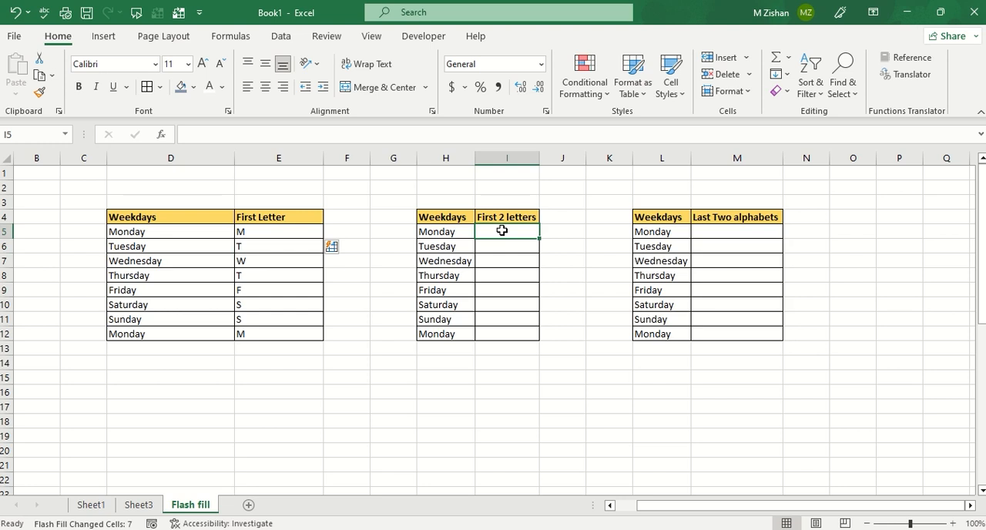
{"action": "type", "text": "M"}
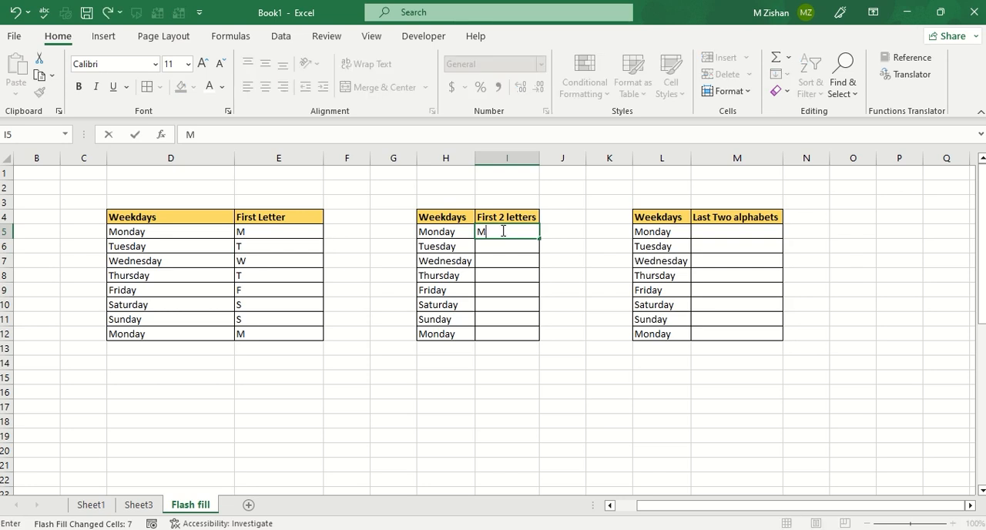
{"action": "type", "text": "o"}
{"action": "key", "text": "Return"}
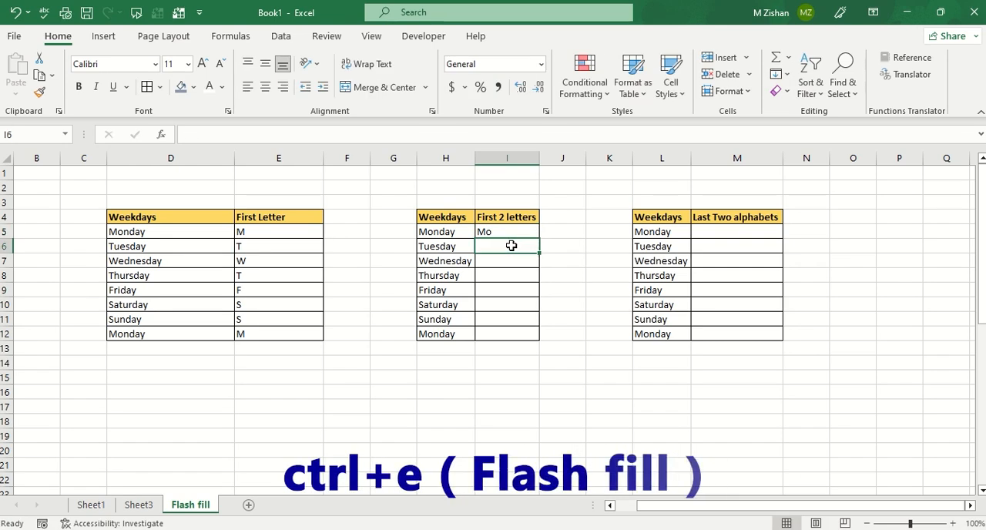
{"action": "key", "text": "ctrl+e"}
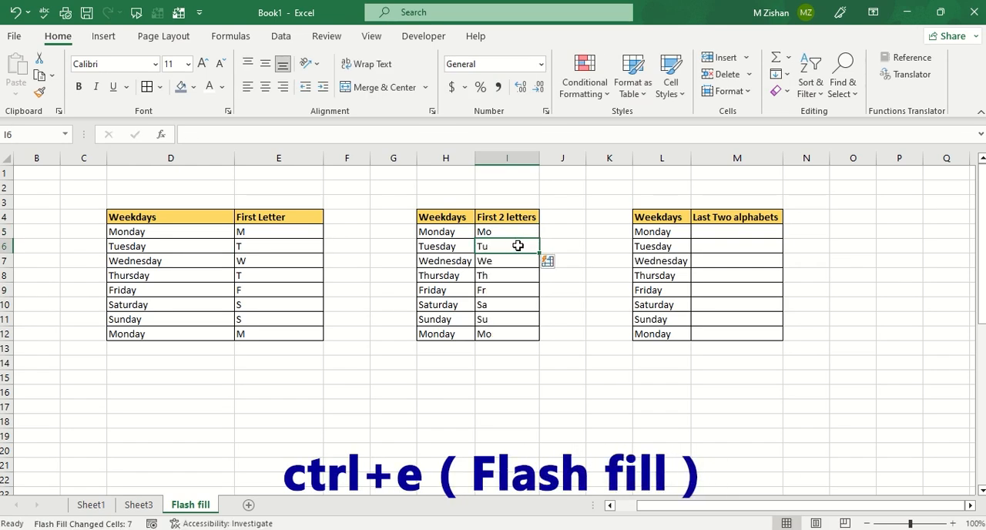
Enter ay in M5, Flash Fill the rest of the Last Two alphabets column, and check the filled cells.
{"action": "left_click", "coordinate": [725, 231]}
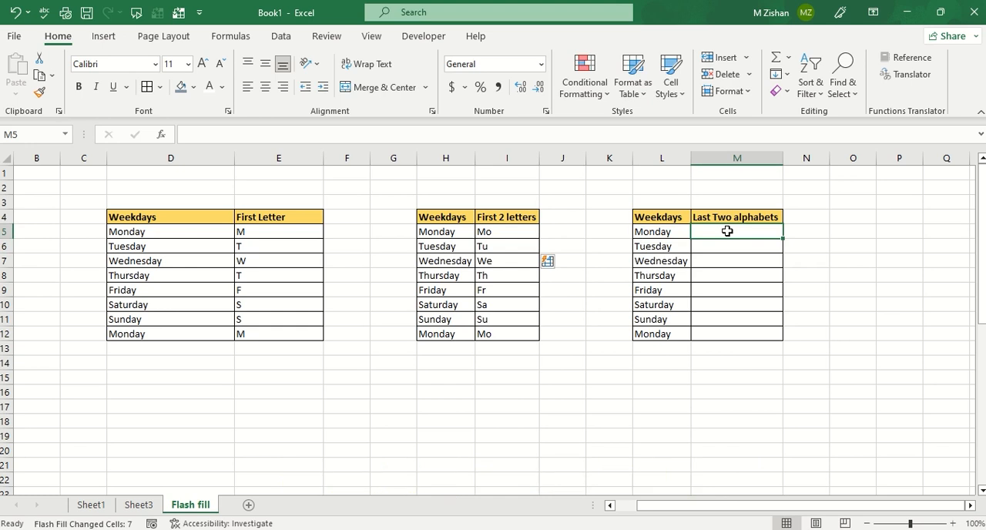
{"action": "type", "text": "a"}
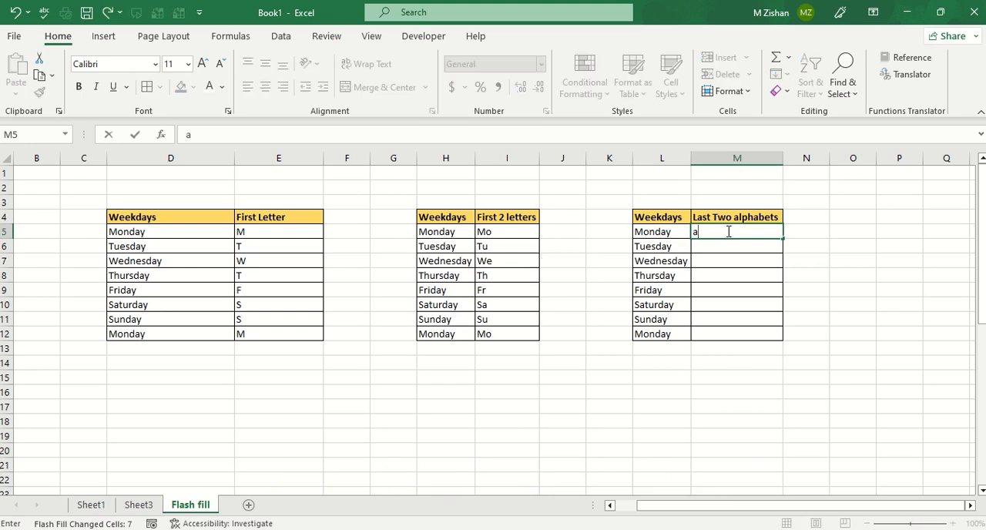
{"action": "type", "text": "y"}
{"action": "key", "text": "Return"}
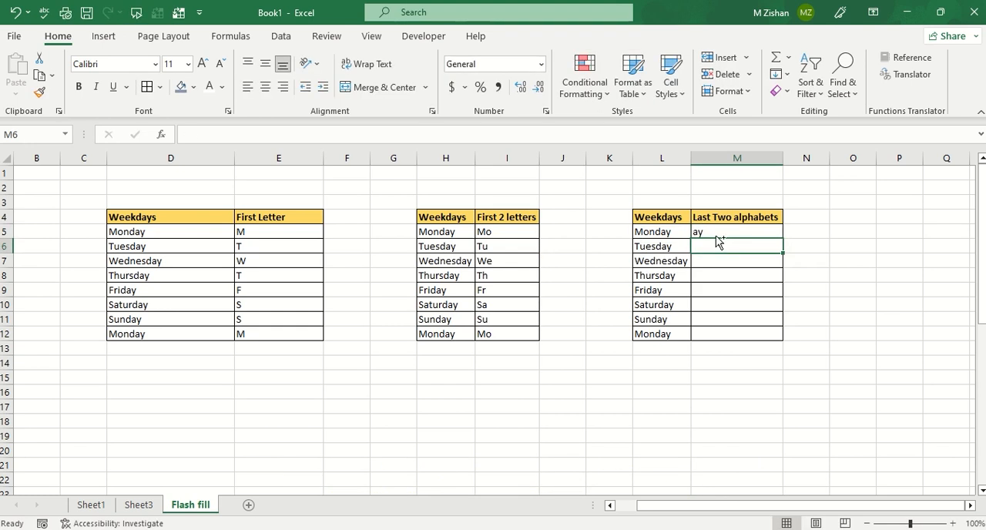
{"action": "key", "text": "ctrl+e"}
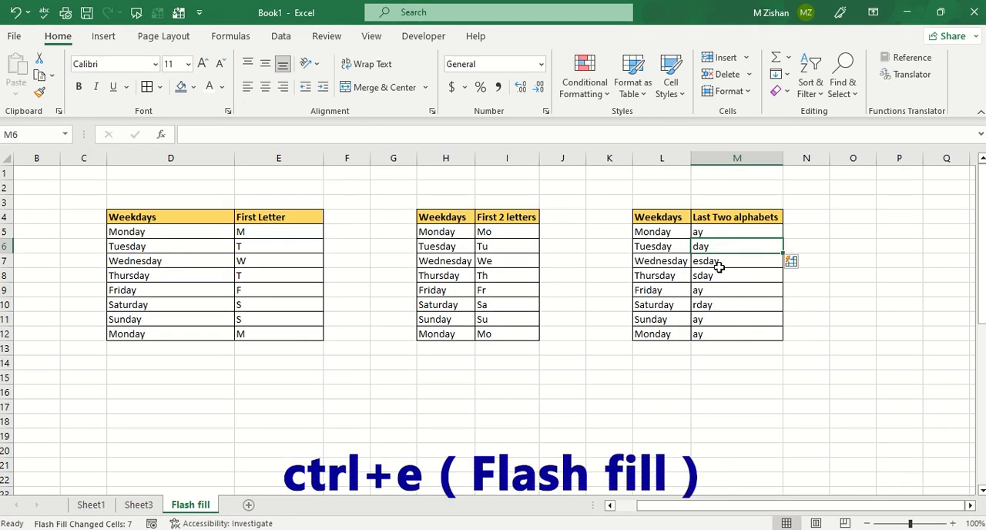
{"action": "left_click", "coordinate": [713, 290]}
{"action": "left_click", "coordinate": [722, 274]}
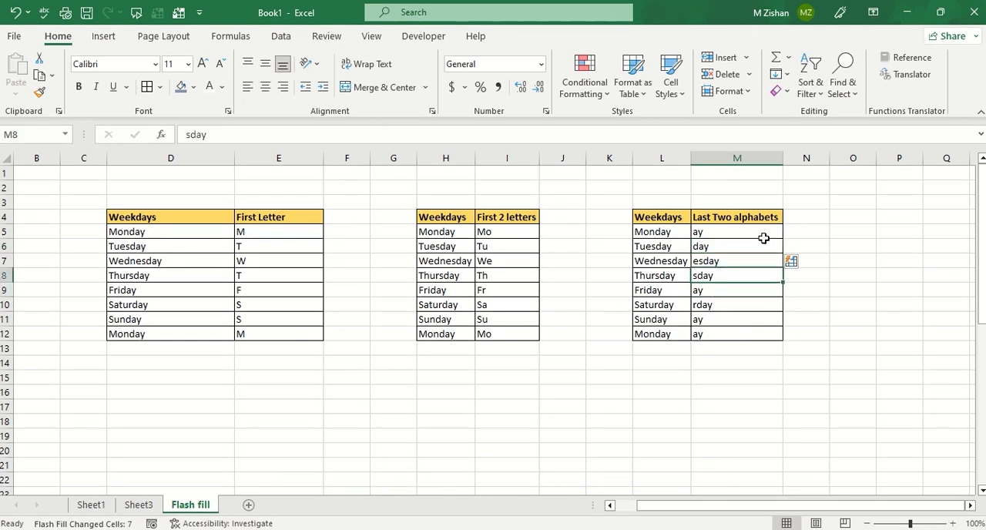
Enter the first five digits of the first CNIC in E33 and Flash Fill the rest of the Separate numbers column.
{"action": "scroll", "coordinate": [411, 327], "scroll_direction": "down", "scroll_amount": 10}
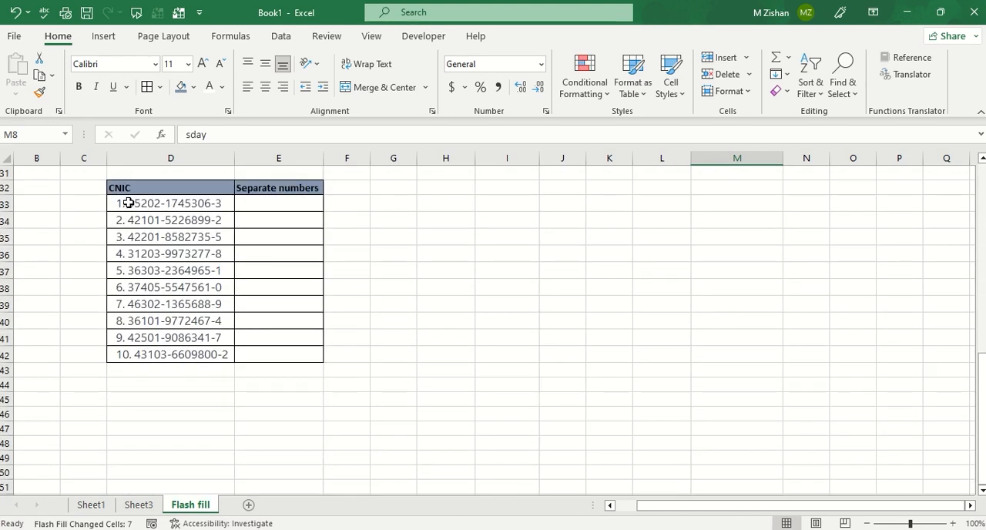
{"action": "left_click_drag", "start_coordinate": [128, 202], "coordinate": [157, 254]}
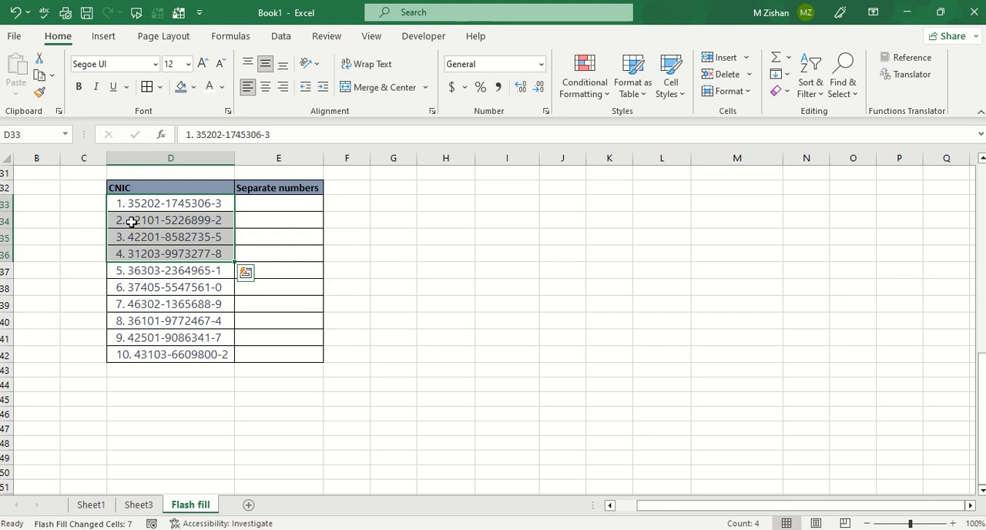
{"action": "left_click", "coordinate": [133, 206]}
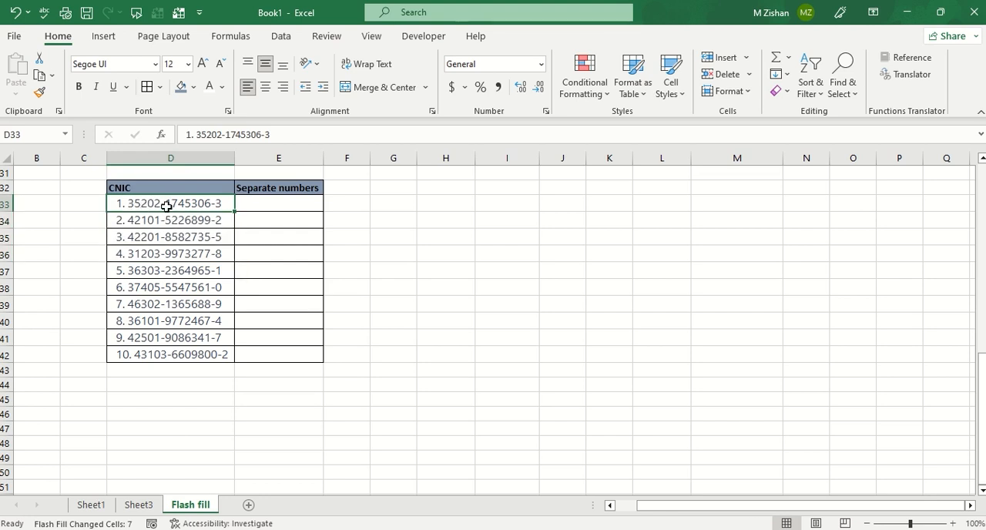
{"action": "left_click", "coordinate": [276, 206]}
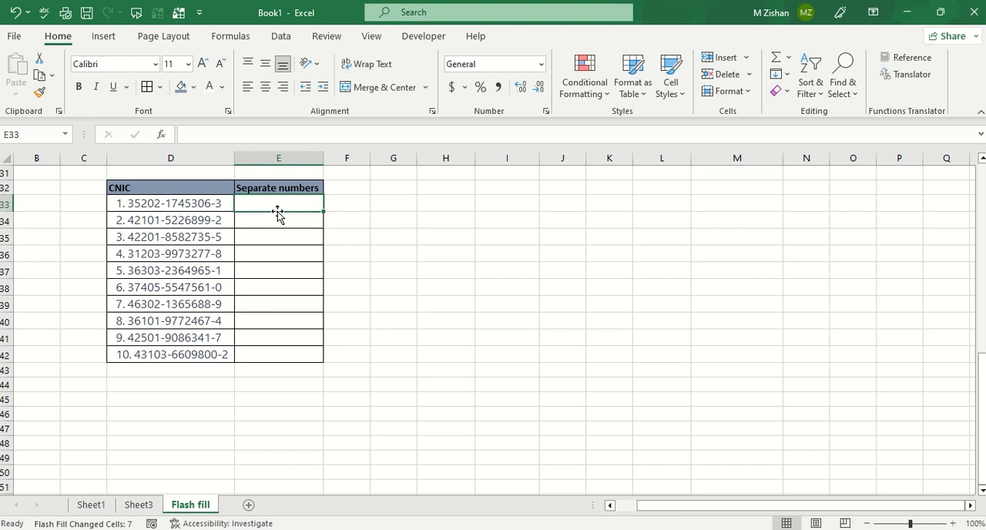
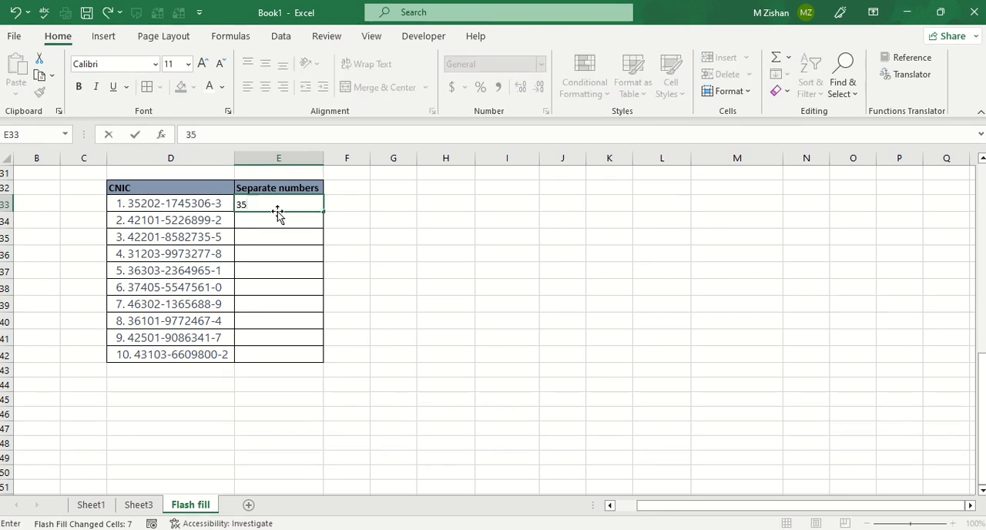
{"action": "key", "text": "Return"}
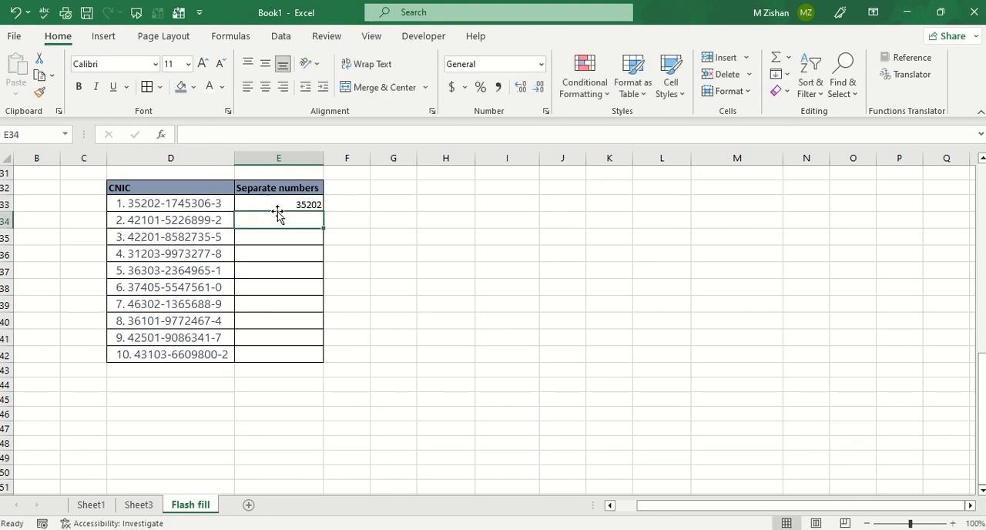
{"action": "key", "text": "ctrl+e"}
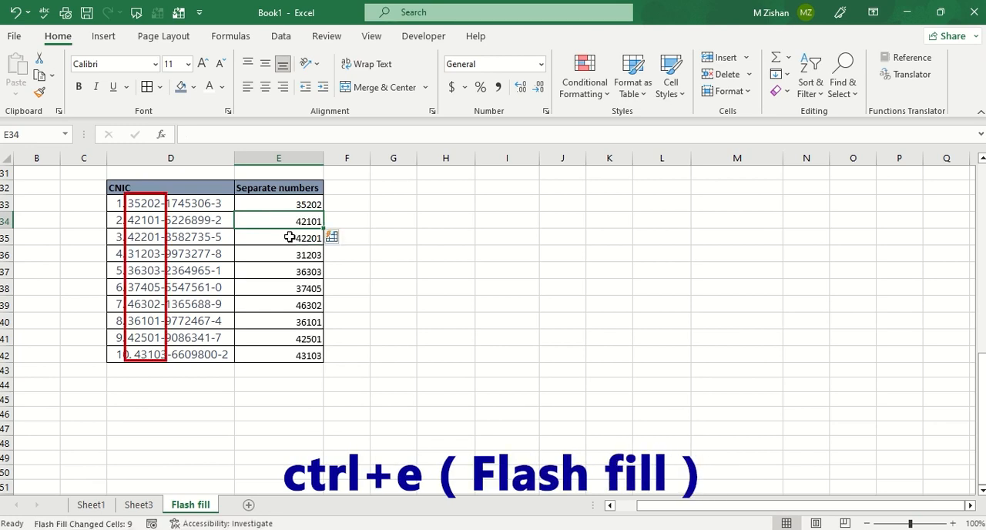
Compare the first five digits of the CNIC entries with the extracted values in the Separate numbers column.
{"action": "left_click_drag", "start_coordinate": [153, 201], "coordinate": [152, 281]}
{"action": "left_click", "coordinate": [156, 301]}
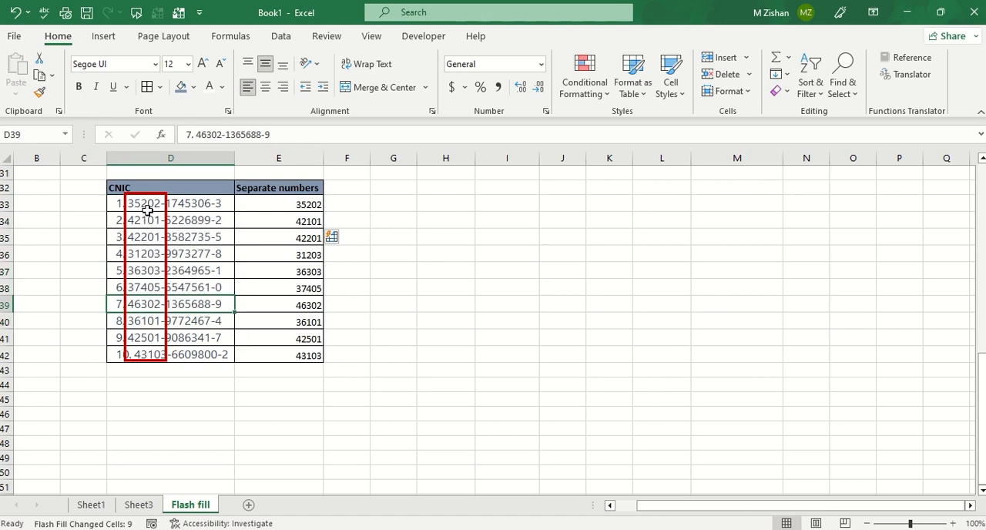
{"action": "left_click_drag", "start_coordinate": [145, 208], "coordinate": [134, 337]}
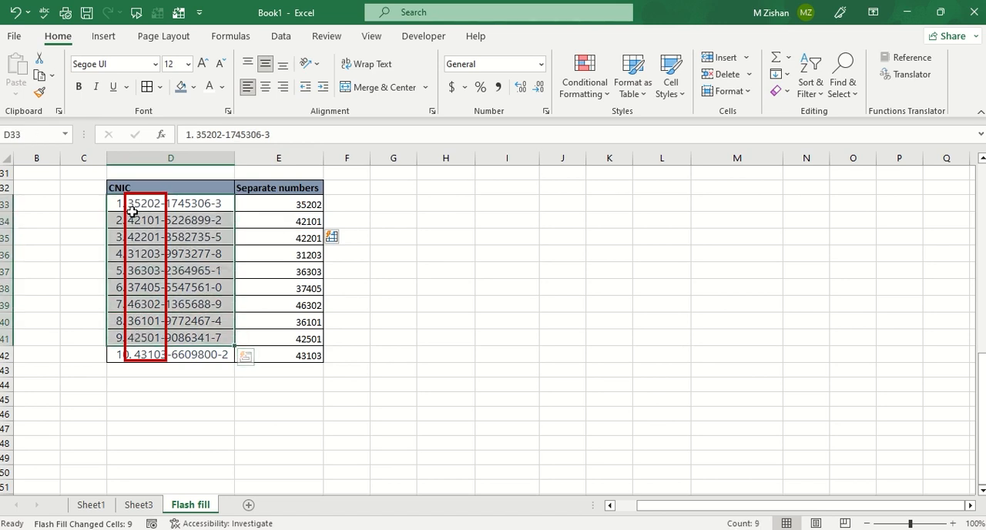
{"action": "left_click", "coordinate": [302, 209]}
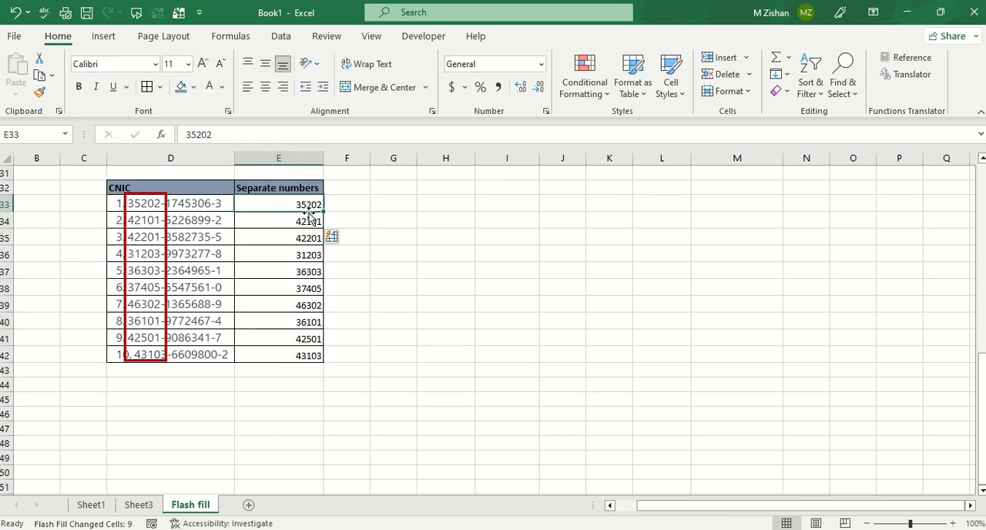
{"action": "left_click", "coordinate": [252, 223]}
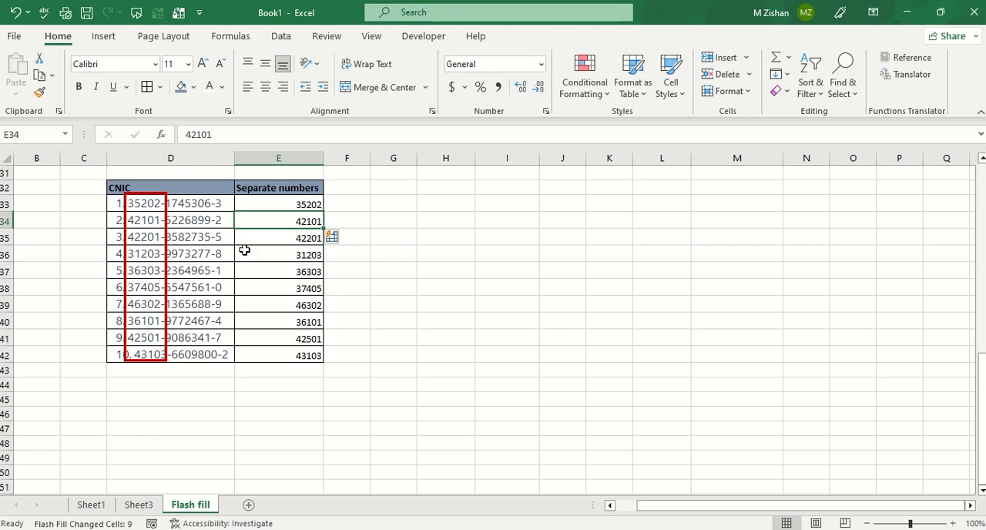
{"action": "left_click_drag", "start_coordinate": [122, 225], "coordinate": [132, 270]}
Clear the Separate numbers cells E33:E42 and enter only the last digit of the first CNIC in E33.
{"action": "left_click_drag", "start_coordinate": [310, 202], "coordinate": [285, 352]}
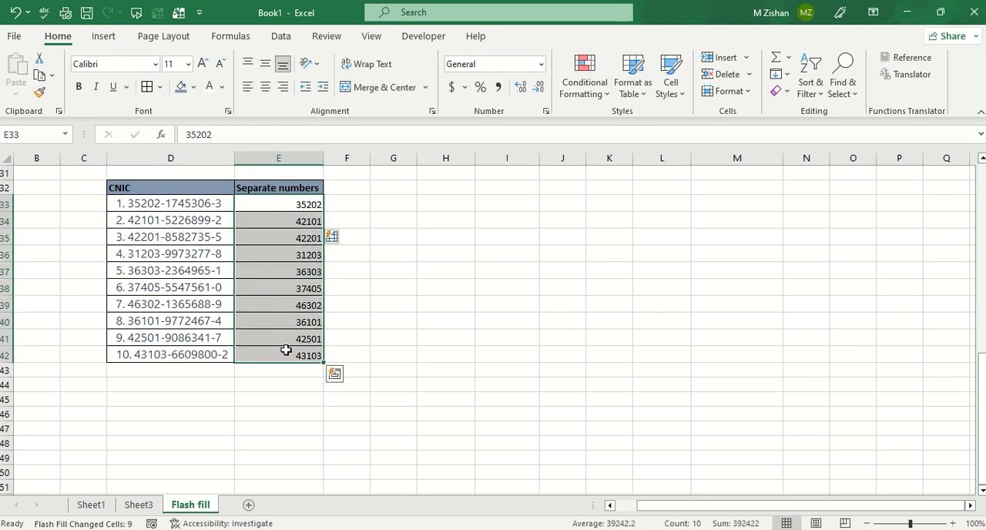
{"action": "key", "text": "Delete"}
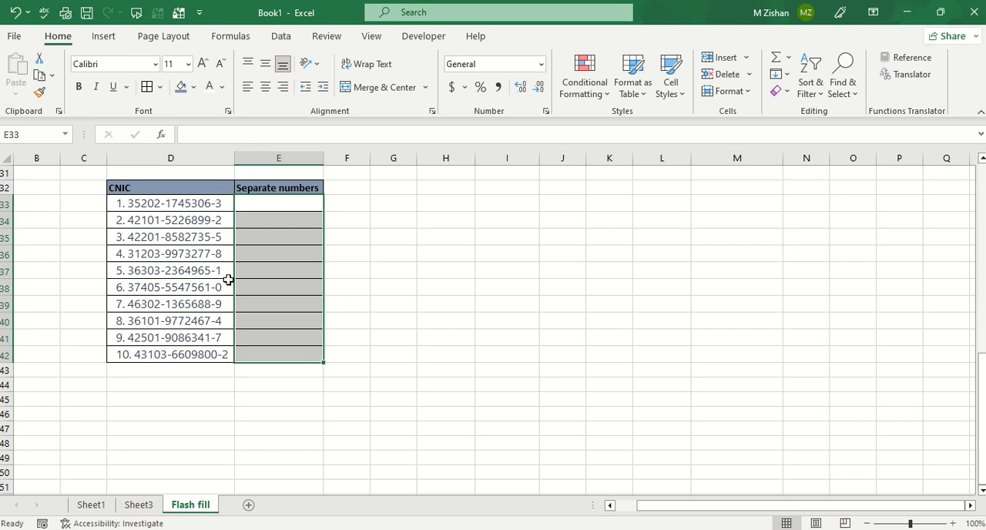
{"action": "left_click", "coordinate": [287, 200]}
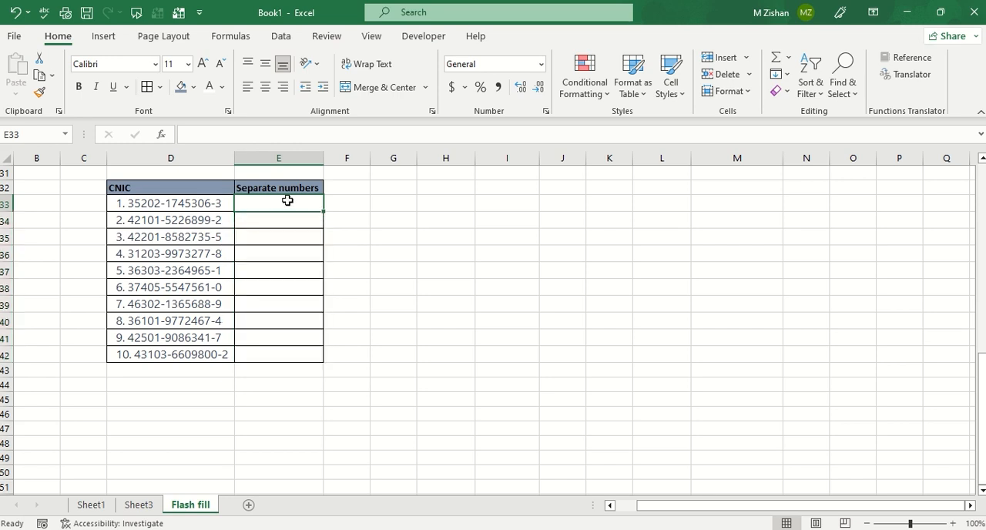
{"action": "key", "text": "Return"}
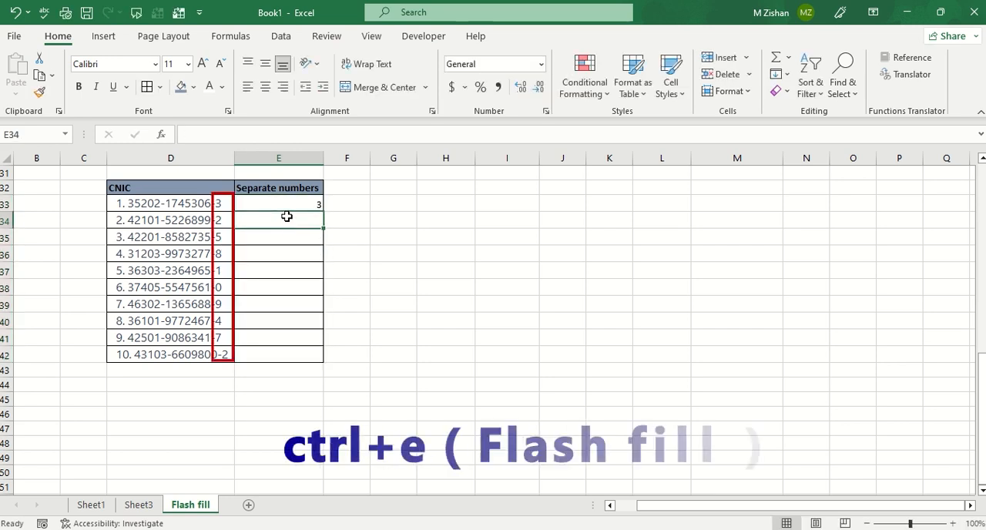
Try to Flash Fill the Separate numbers column from E34 using the single example in E33, and undo the fill.
{"action": "key", "text": "ctrl+e"}
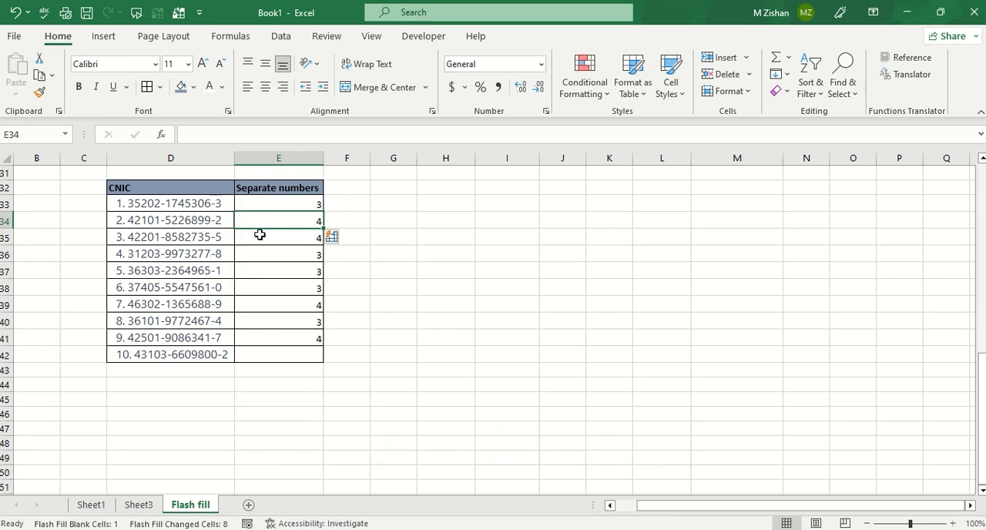
{"action": "left_click", "coordinate": [359, 266]}
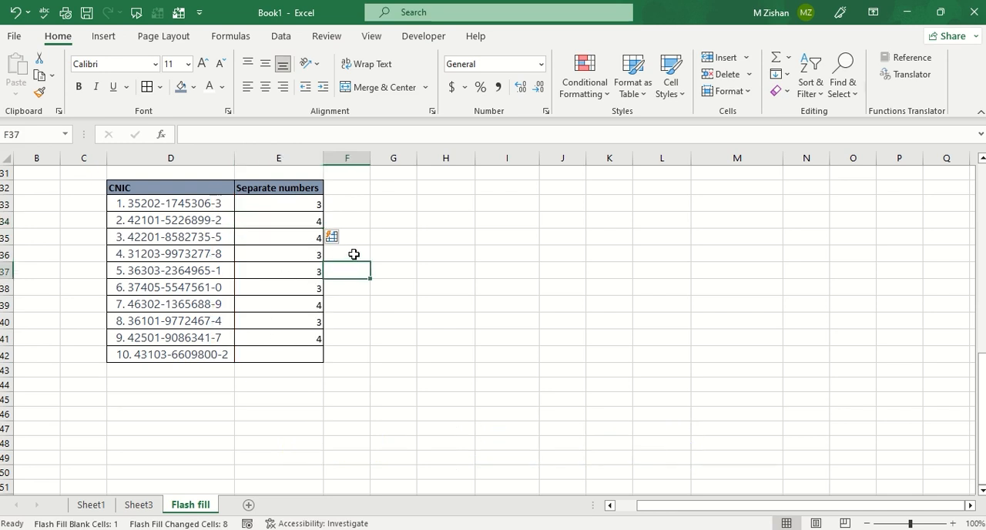
{"action": "key", "text": "ctrl+z"}
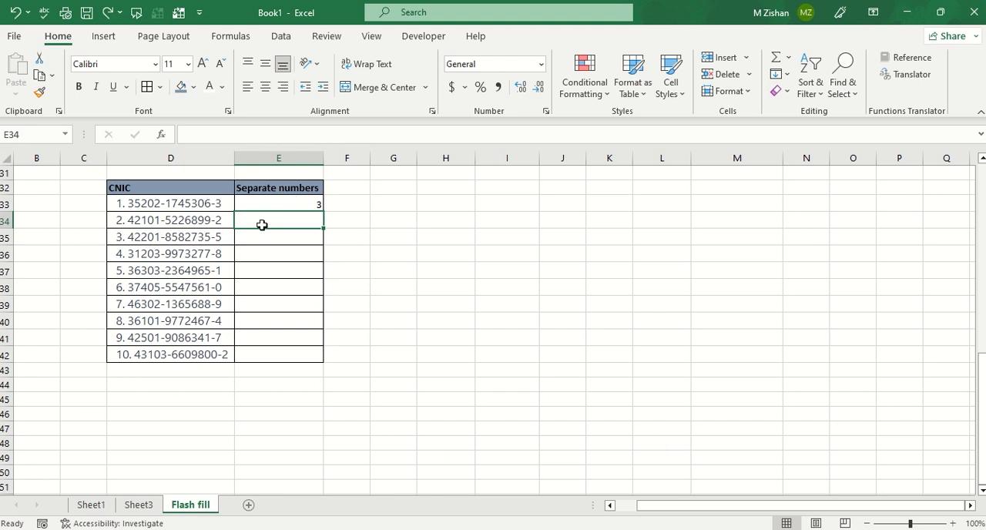
Enter the last digit of the second CNIC in E34 as another example and Flash Fill the column from E35.
{"action": "type", "text": "2"}
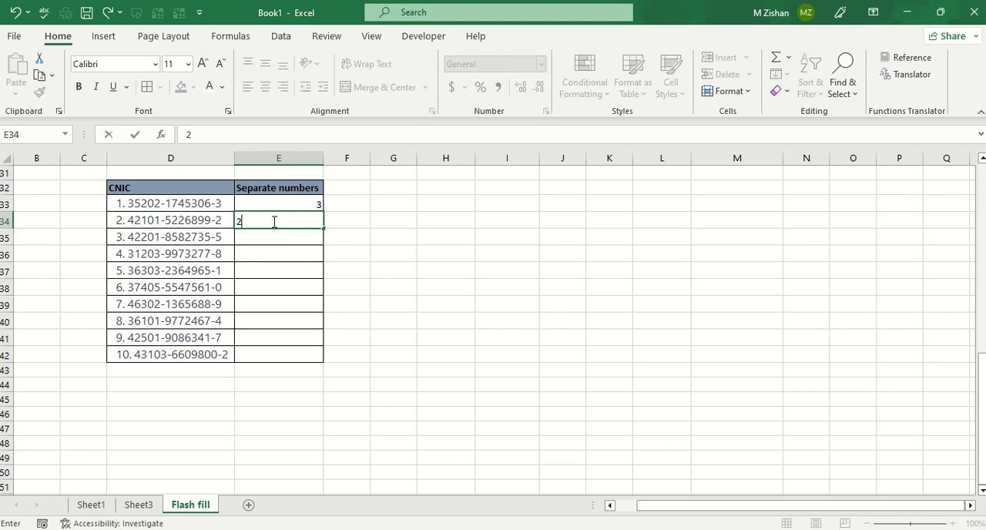
{"action": "left_click", "coordinate": [348, 232]}
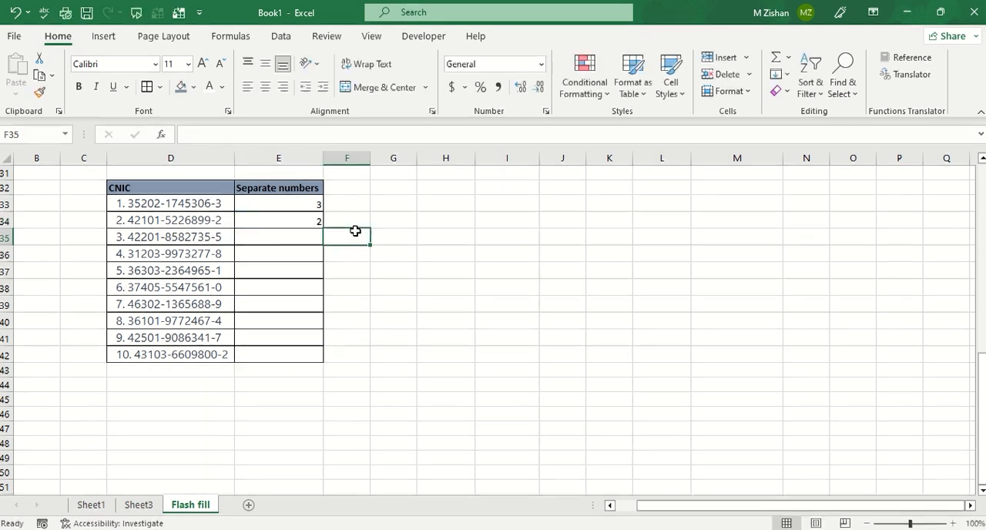
{"action": "left_click", "coordinate": [296, 237]}
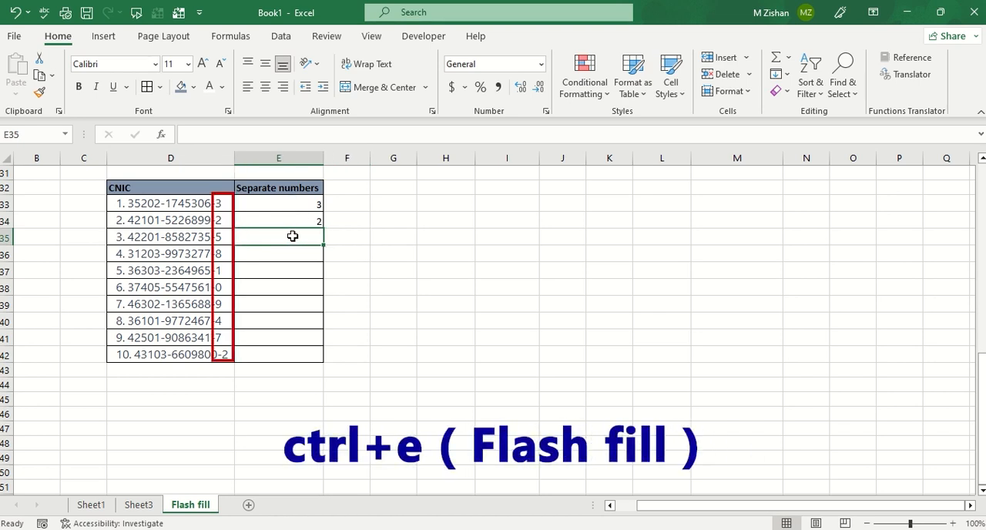
{"action": "key", "text": "ctrl+e"}
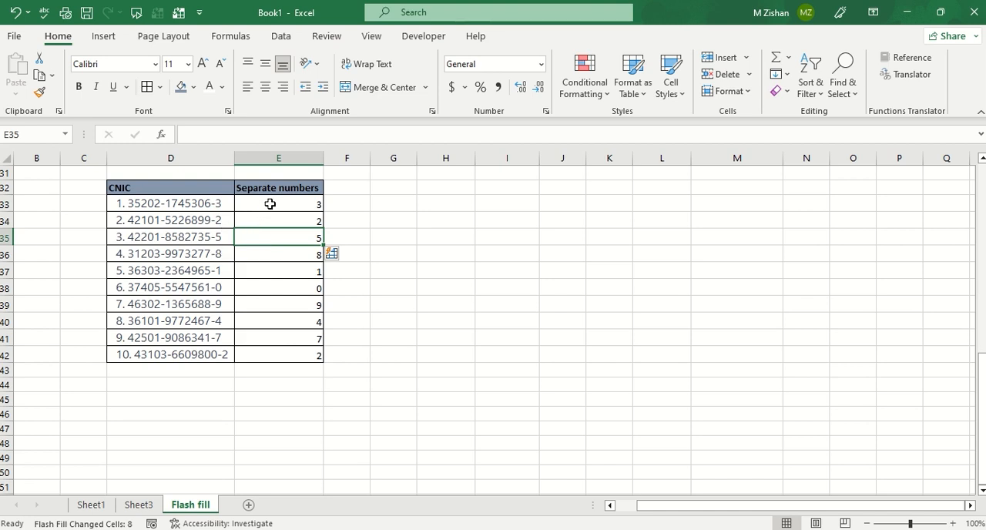
Review the filled last digits in the Separate numbers column and clear cells E33:E42.
{"action": "left_click_drag", "start_coordinate": [270, 204], "coordinate": [292, 348]}
{"action": "left_click", "coordinate": [279, 239]}
{"action": "left_click_drag", "start_coordinate": [290, 204], "coordinate": [278, 345]}
{"action": "key", "text": "Delete"}
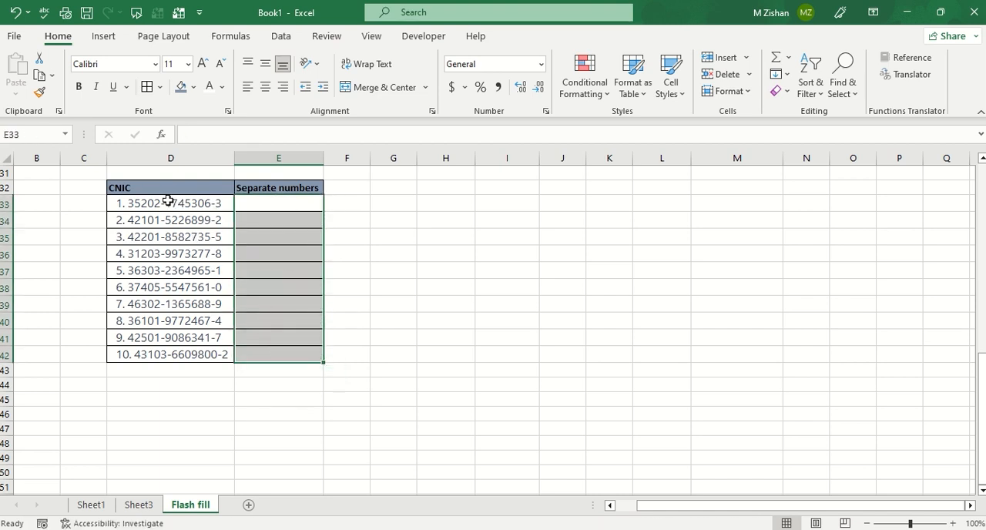
Enter the middle seven digits of the first CNIC in E33, Flash Fill the column from E34, and select the filled cells.
{"action": "left_click", "coordinate": [274, 205]}
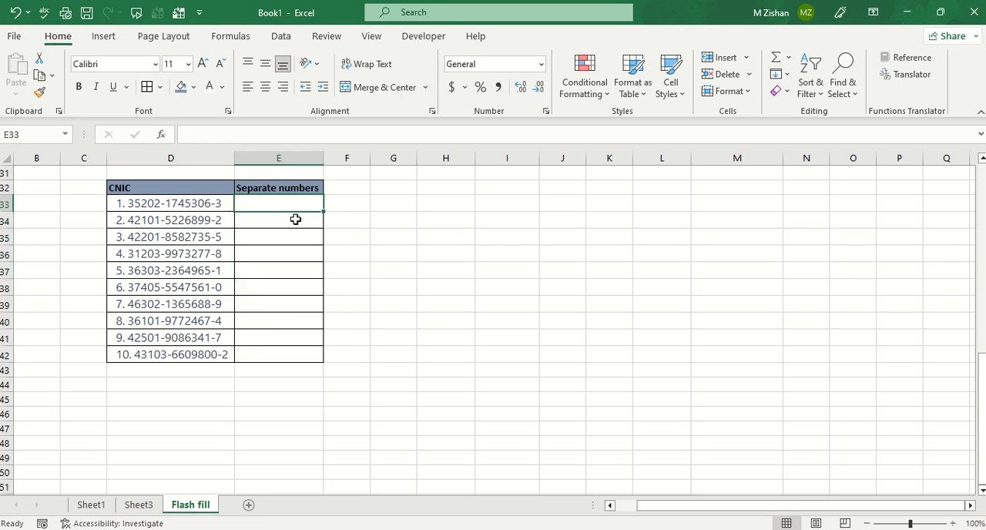
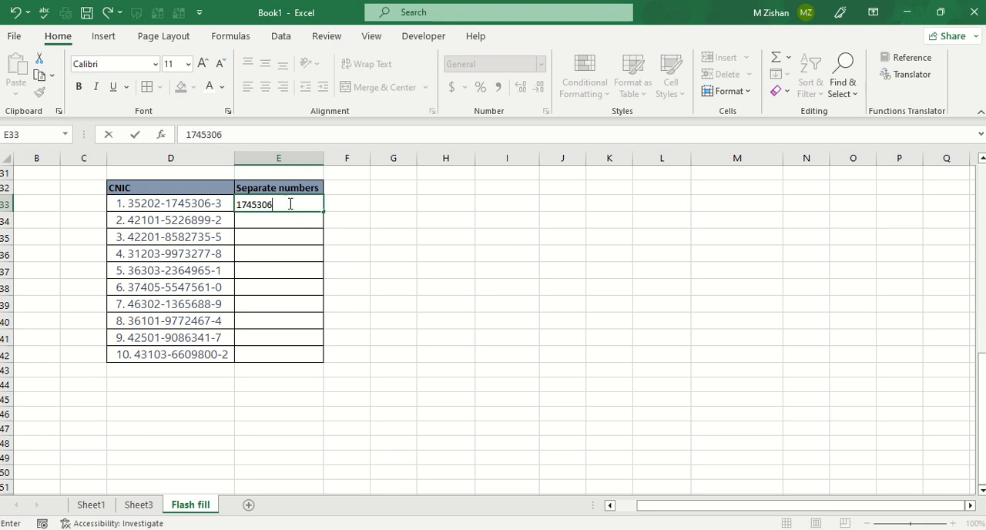
{"action": "left_click", "coordinate": [424, 253]}
{"action": "left_click", "coordinate": [275, 219]}
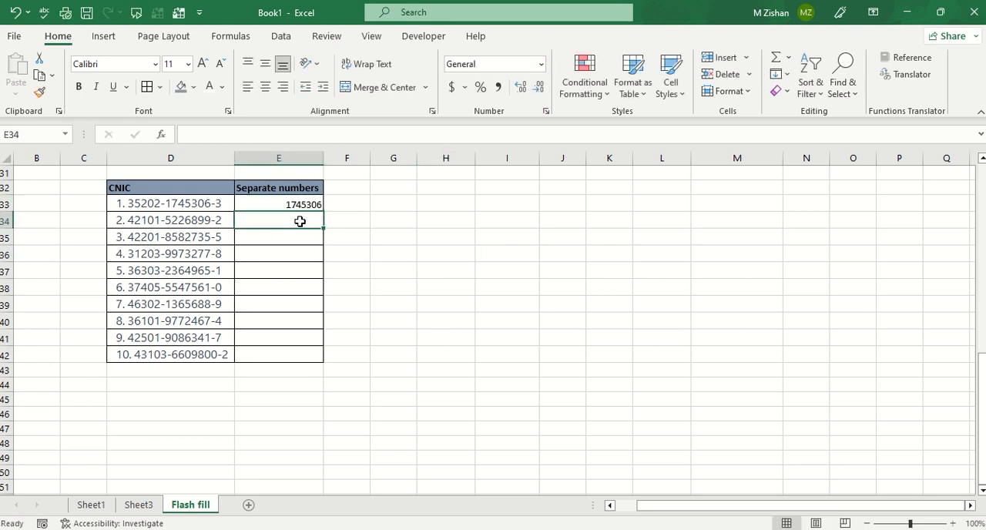
{"action": "key", "text": "ctrl+e"}
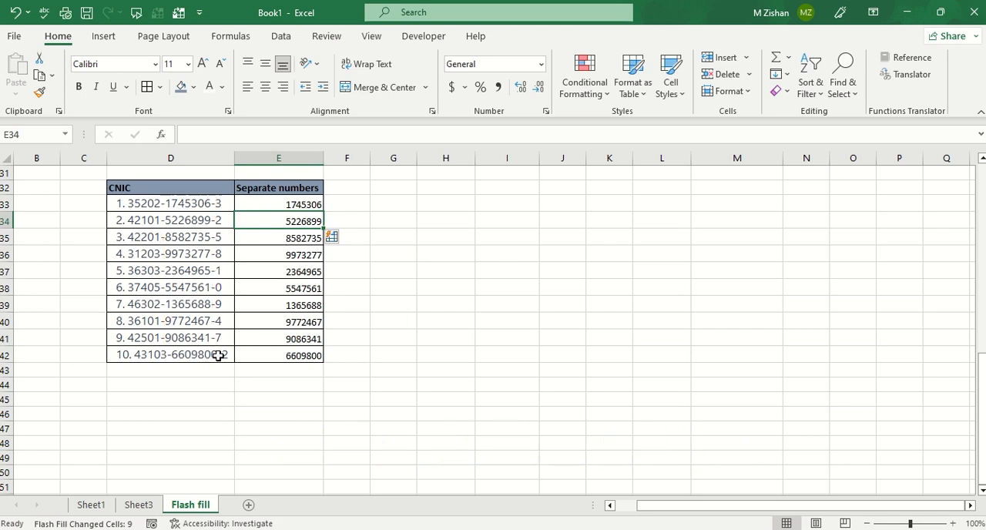
{"action": "left_click_drag", "start_coordinate": [274, 205], "coordinate": [277, 346]}
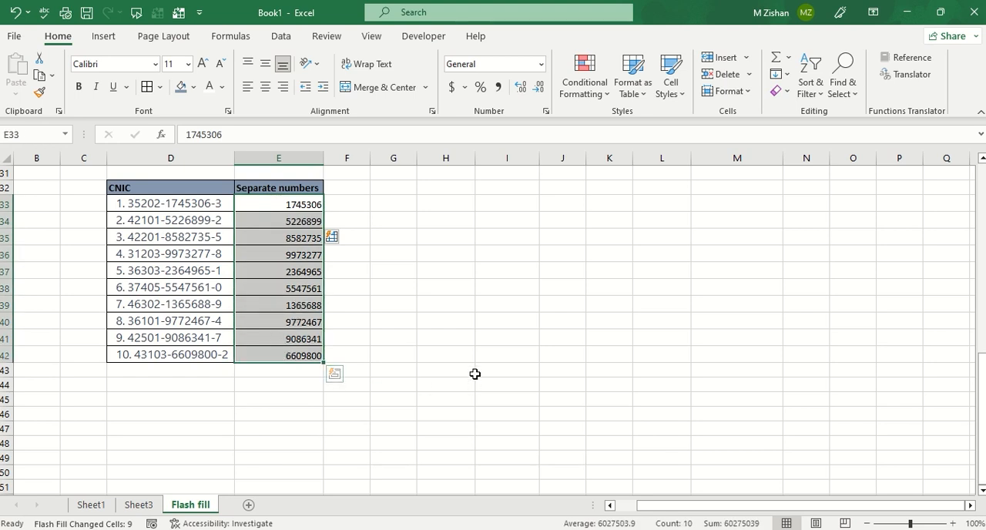
{"action": "mouse_move", "coordinate": [654, 6]}
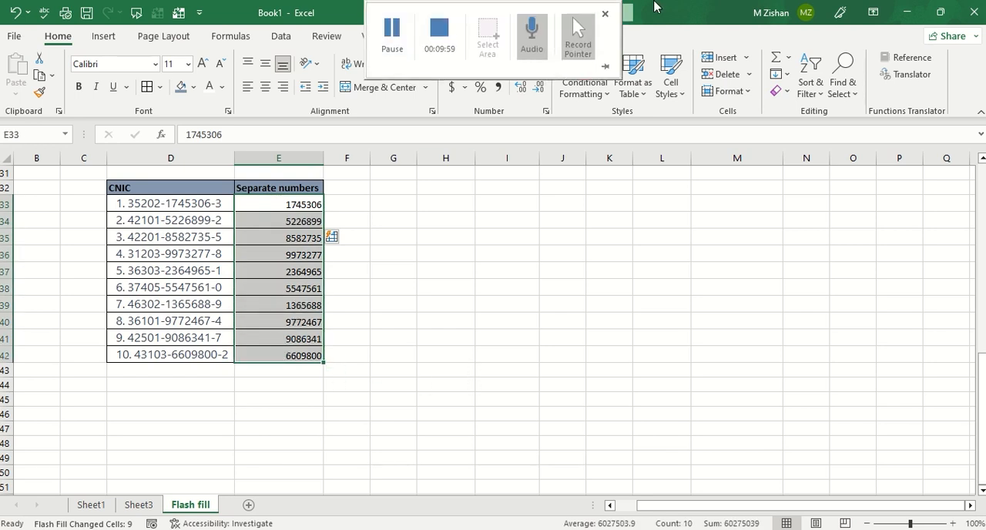